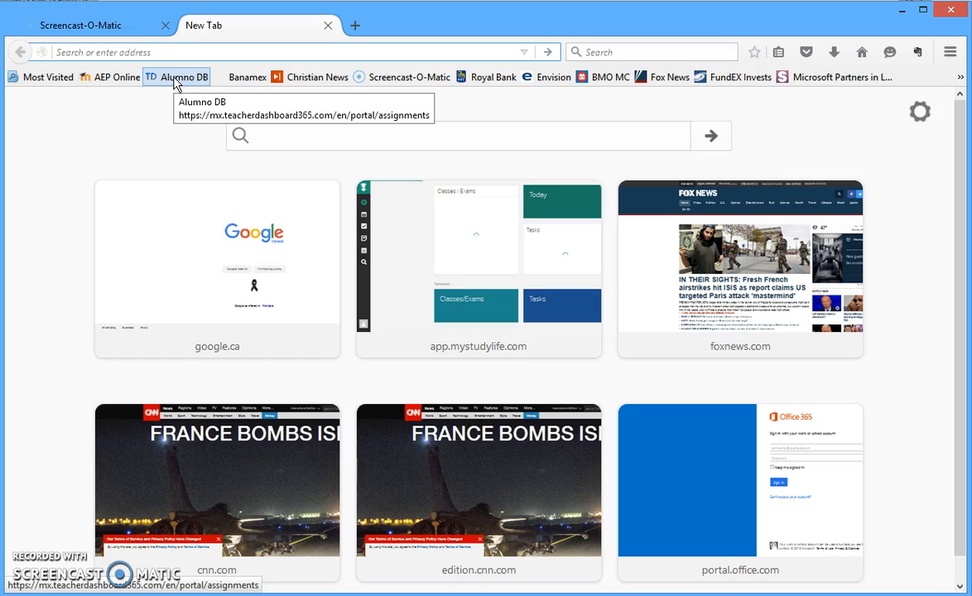
- Open the Alumno DB bookmark, choose the admin account and try to sign in with the account password
click(176, 80)
click(137, 274)
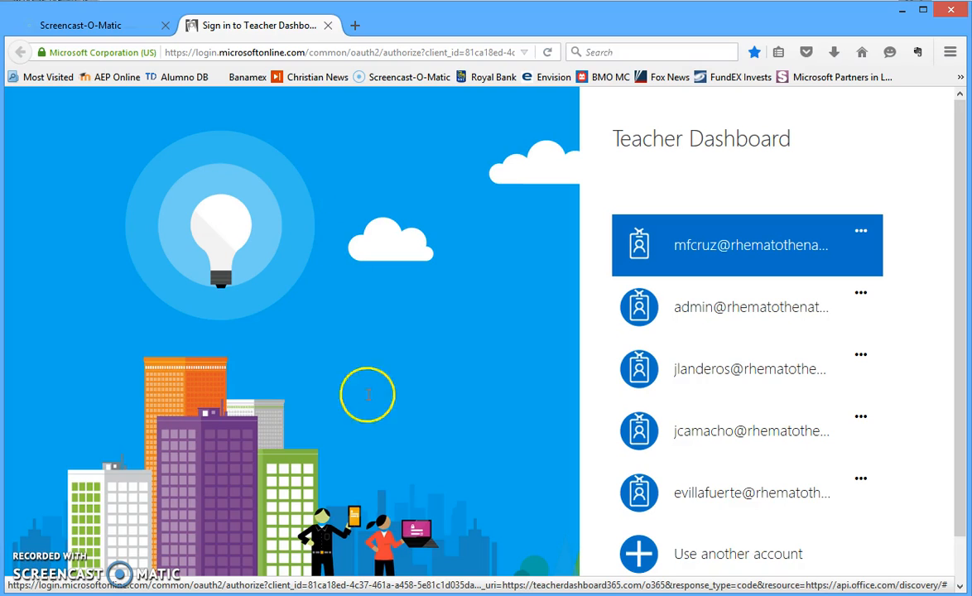
click(736, 314)
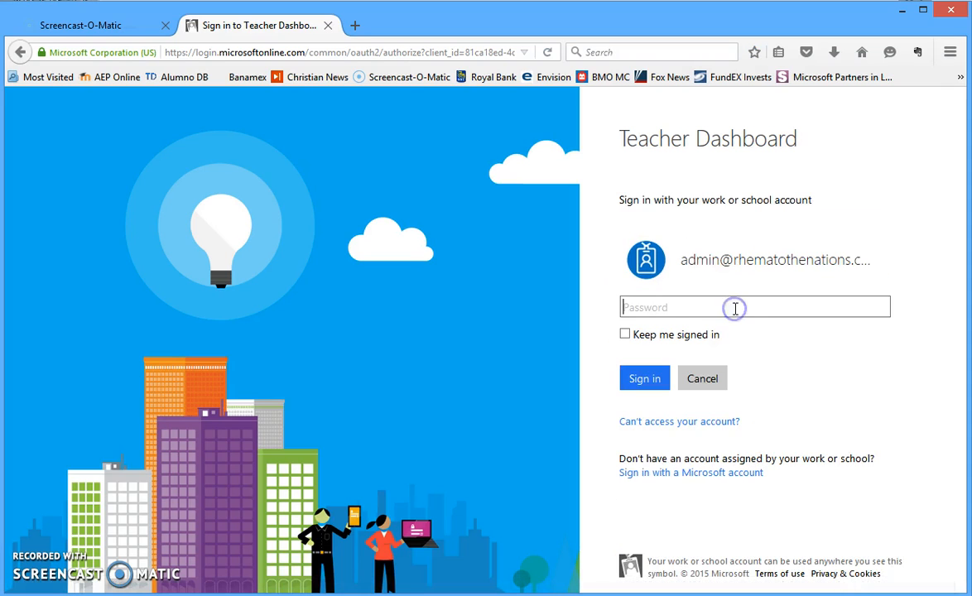
text(•••••)
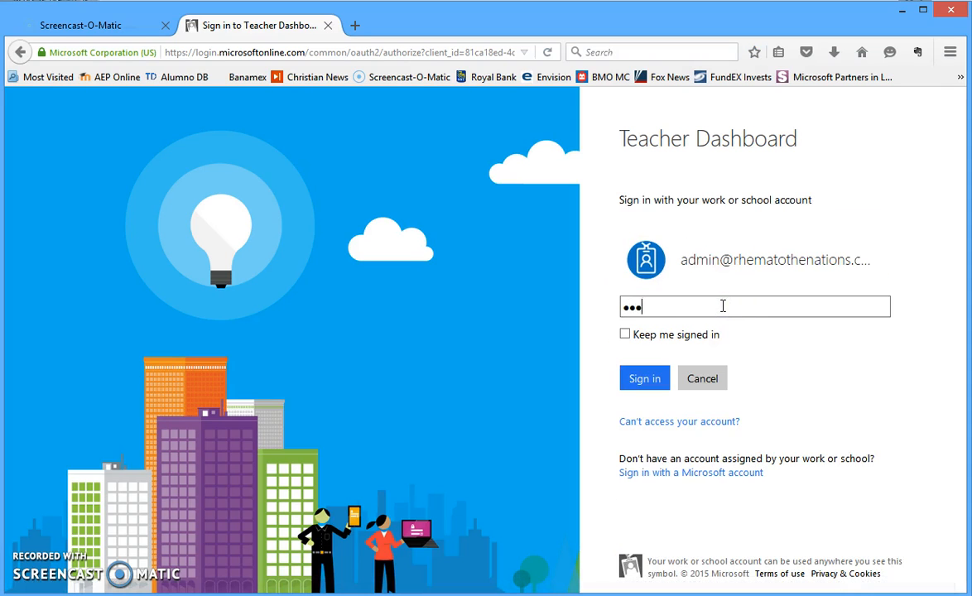
text(•••)
click(645, 382)
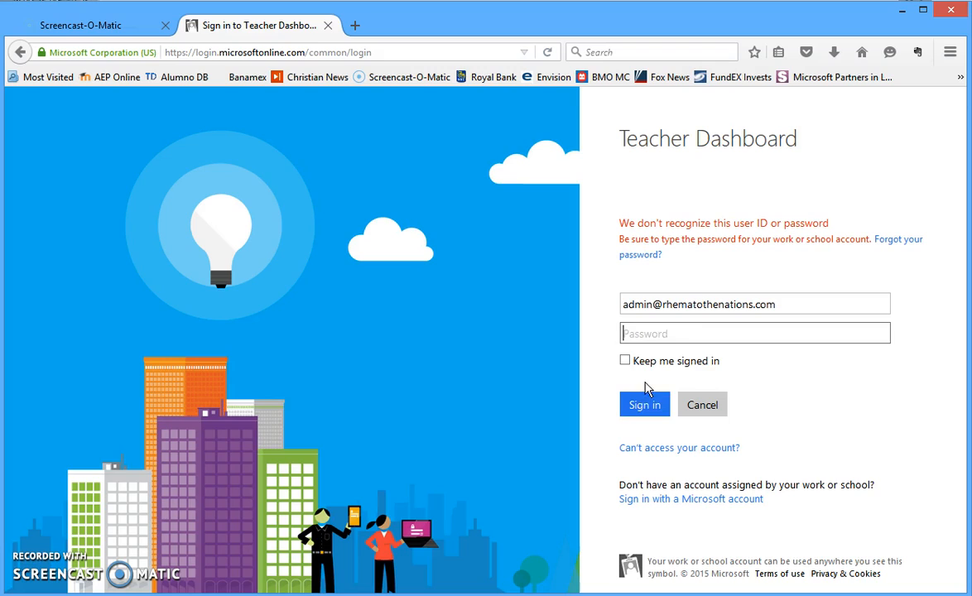
- Re-enter the admin account's password and sign in to Teacher Dashboard
click(685, 337)
text(••••••••)
click(639, 408)
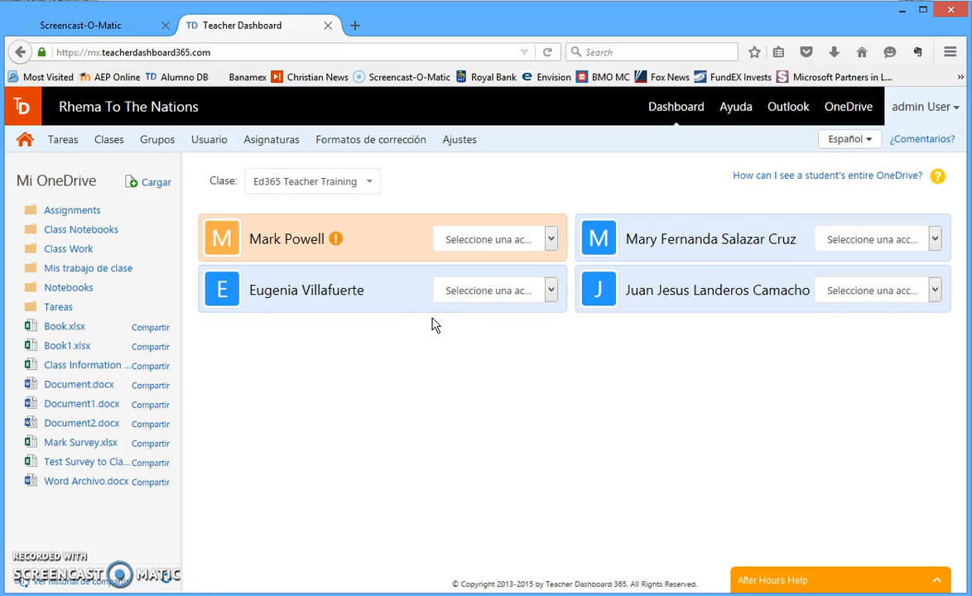
- Open OneDrive and go to the Exams folder inside Class Work > Education 365 Teacher Training
click(850, 114)
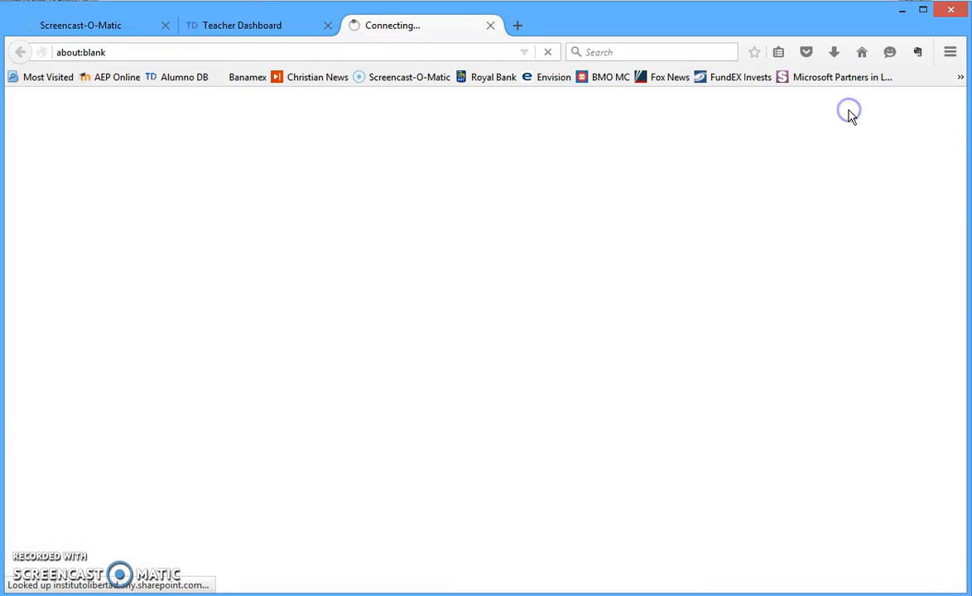
click(542, 214)
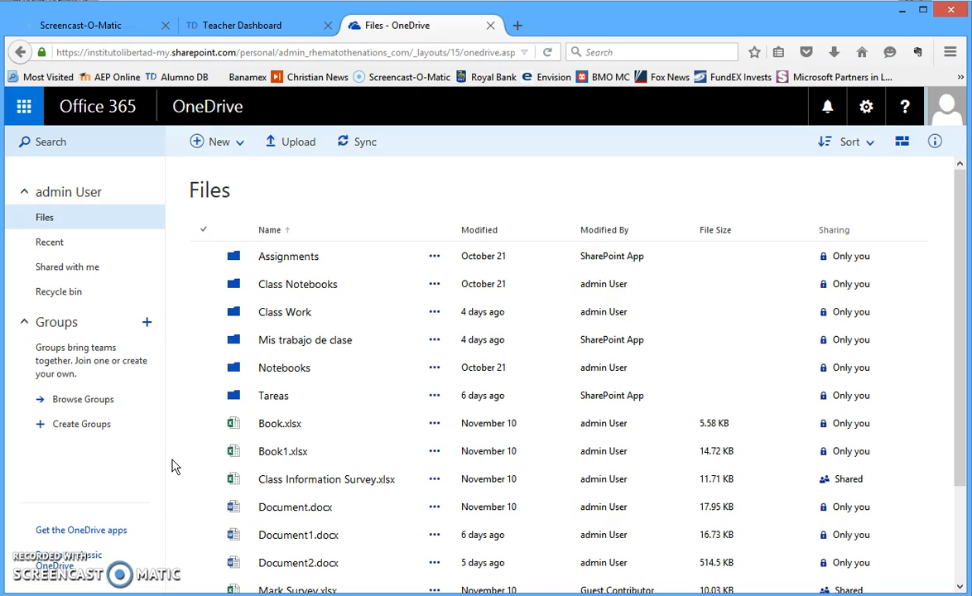
click(291, 313)
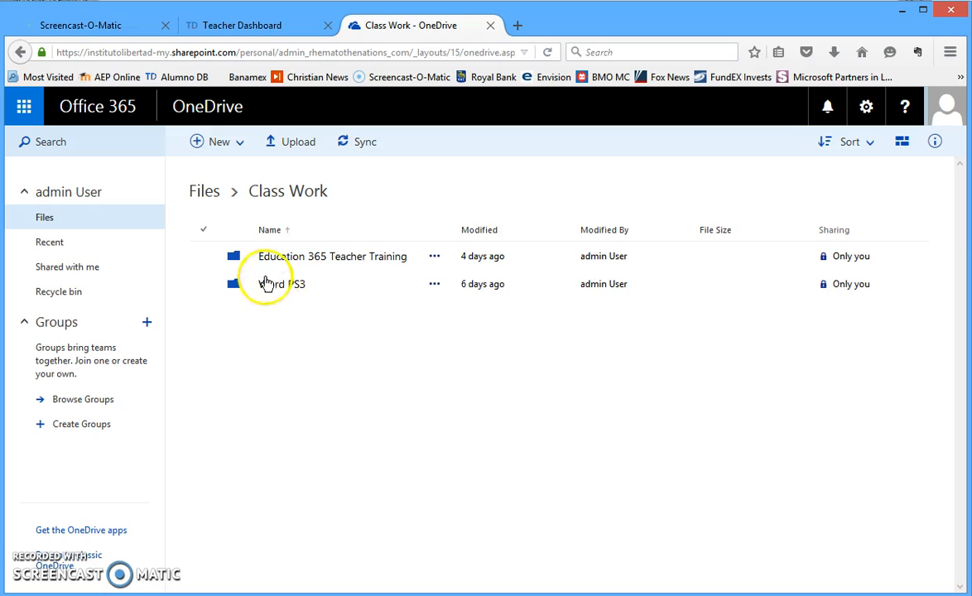
click(295, 259)
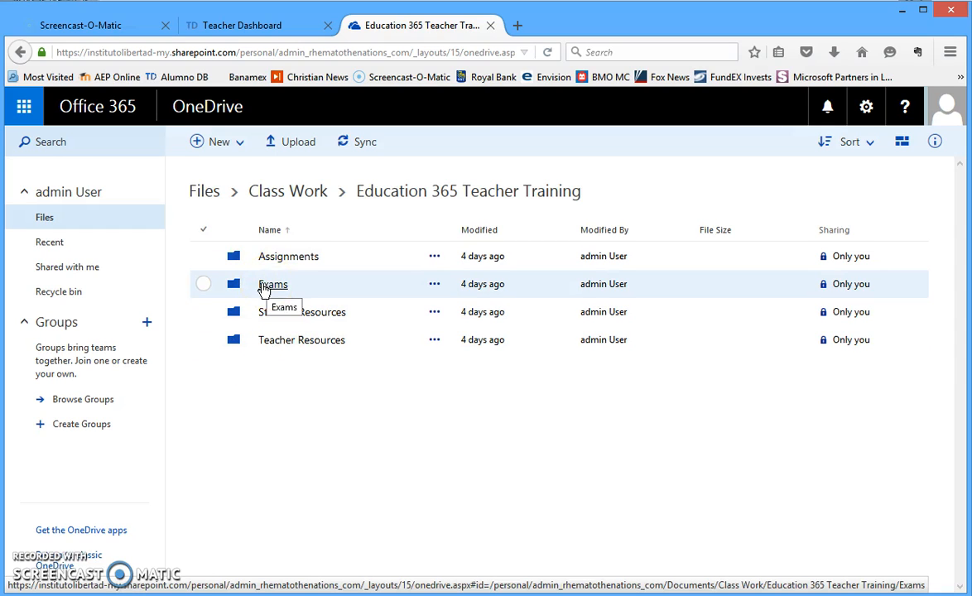
click(264, 286)
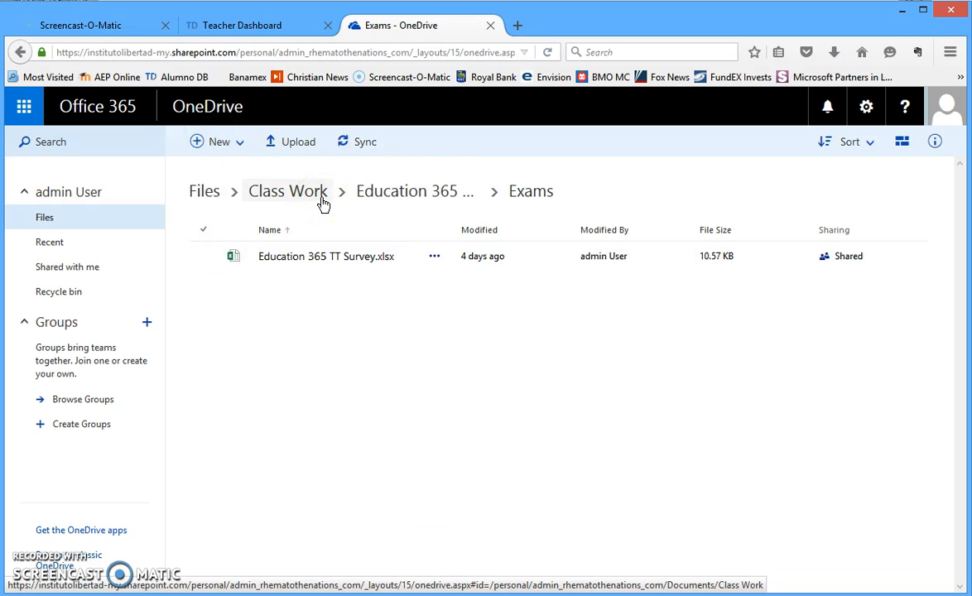
- Create a new Excel survey named "Education 365 Teacher Dashboard Exam" in the Exams folder
click(214, 148)
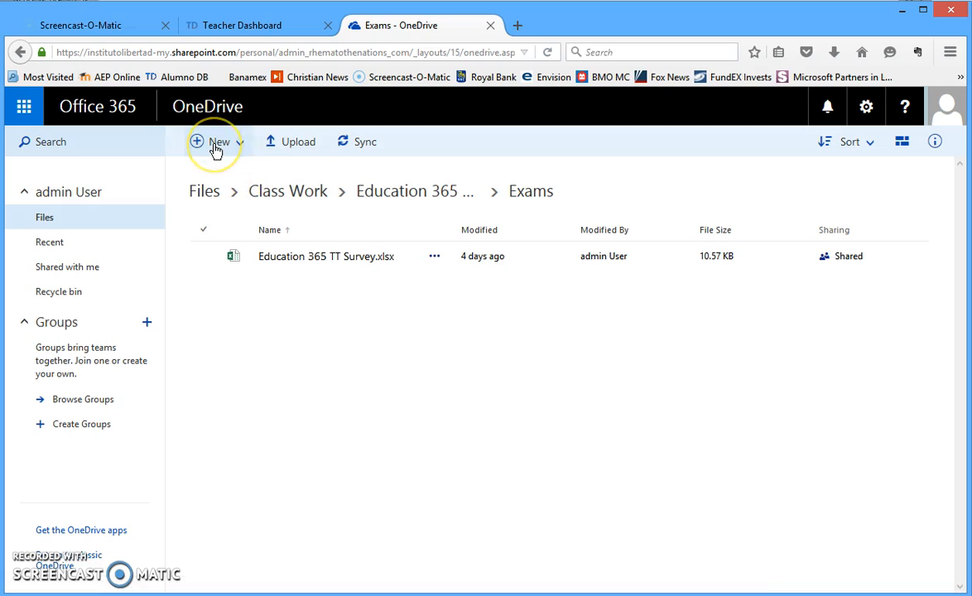
click(216, 147)
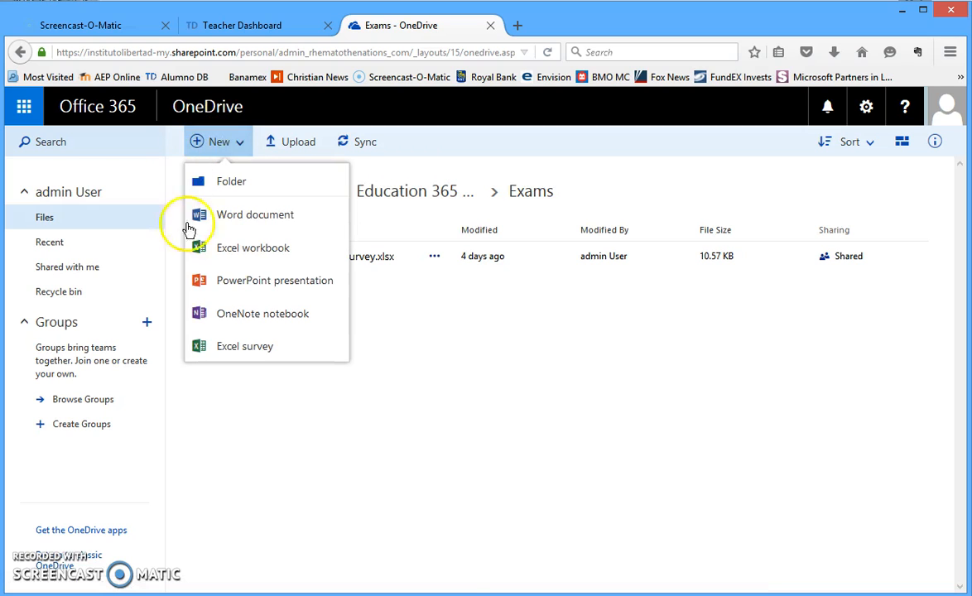
click(235, 348)
click(422, 338)
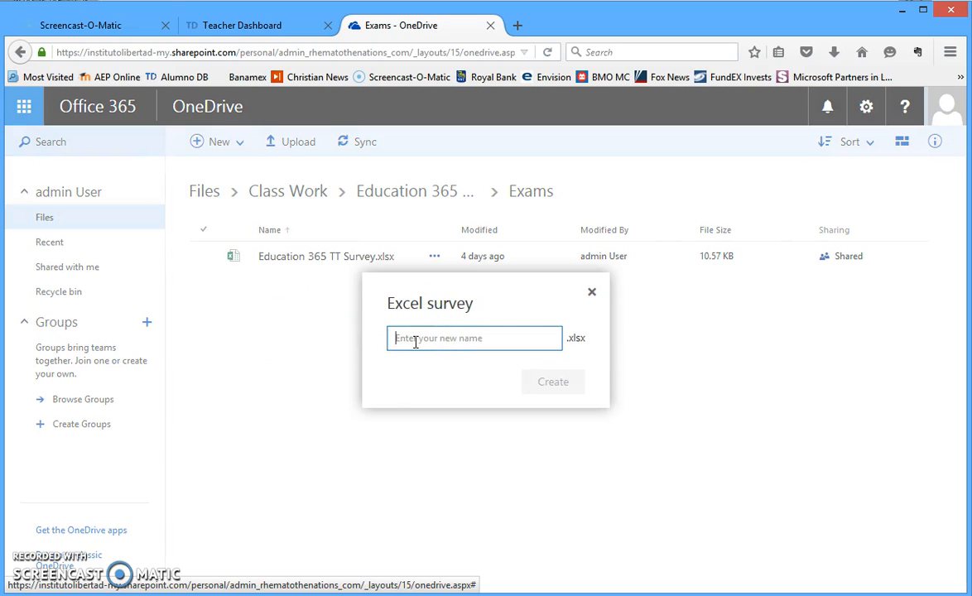
text(Education)
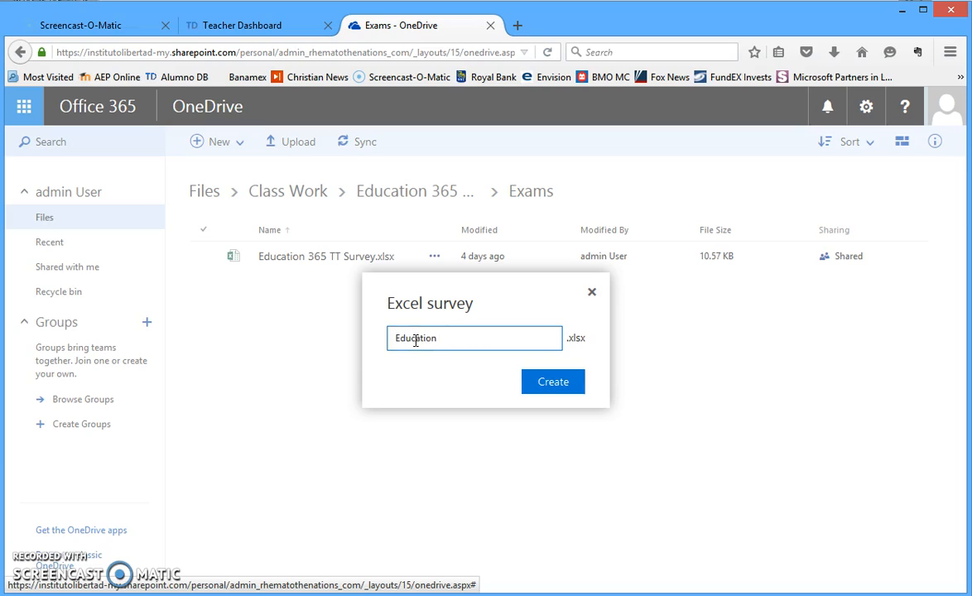
click(420, 344)
text(365)
click(420, 352)
text(Teacher Dashboard Exam)
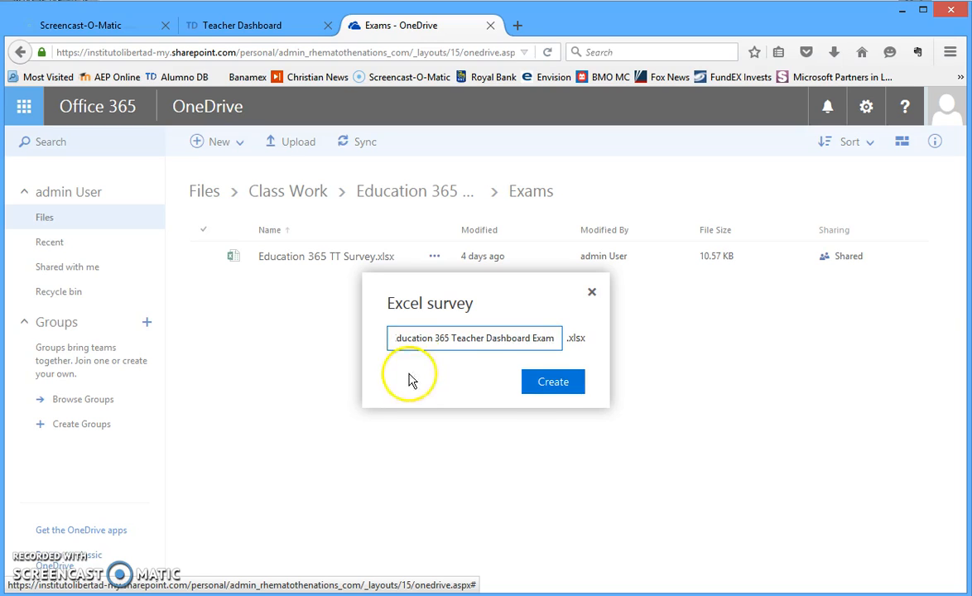
click(555, 384)
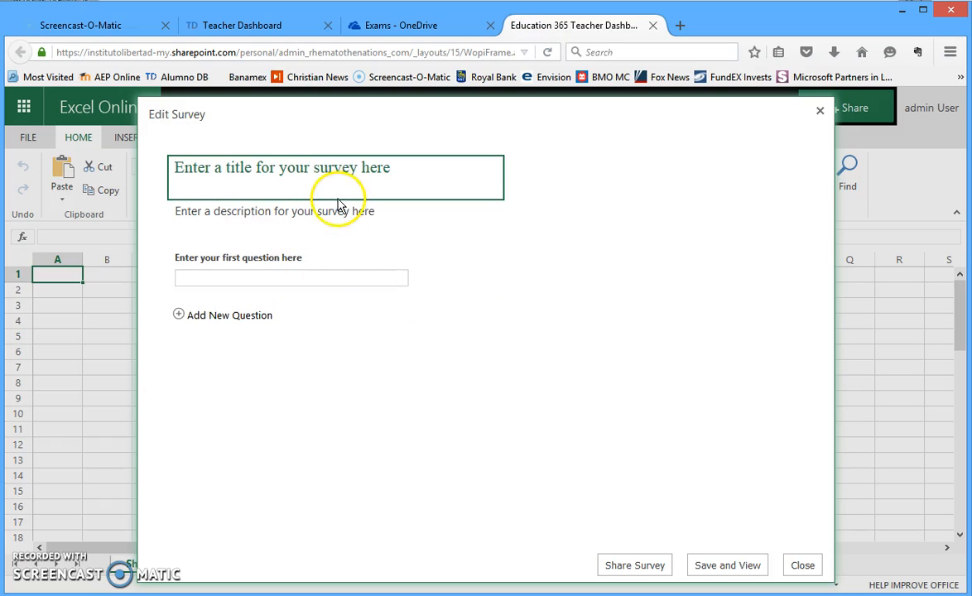
- Set the survey title to "Teacher Dashboard Exam"
click(286, 174)
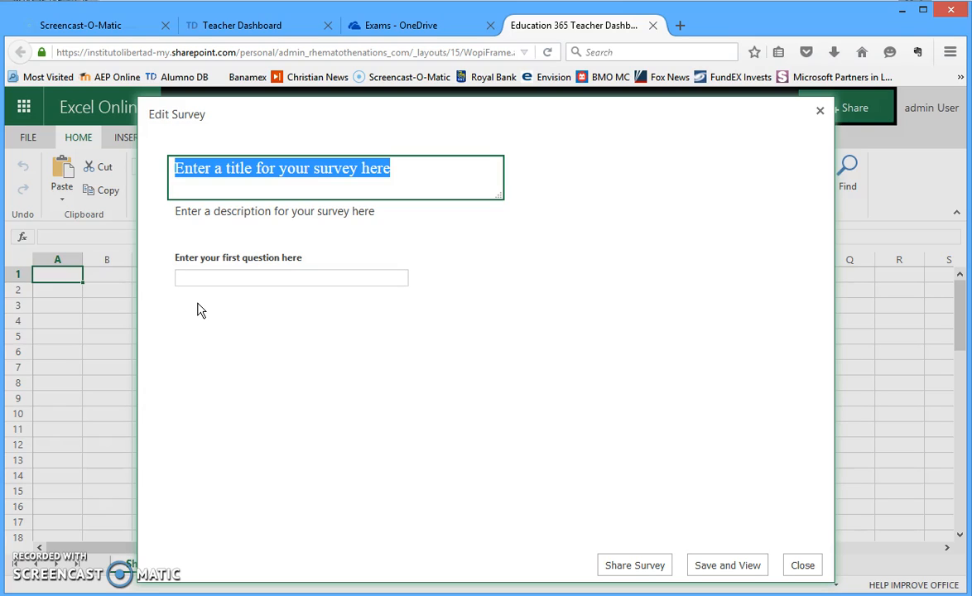
text(Teacher)
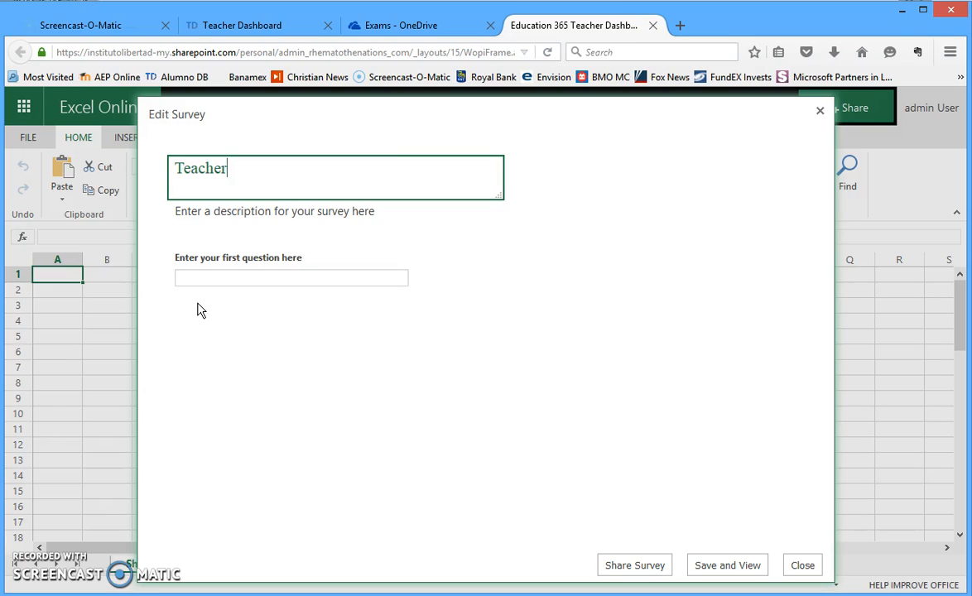
text( Dashboar)
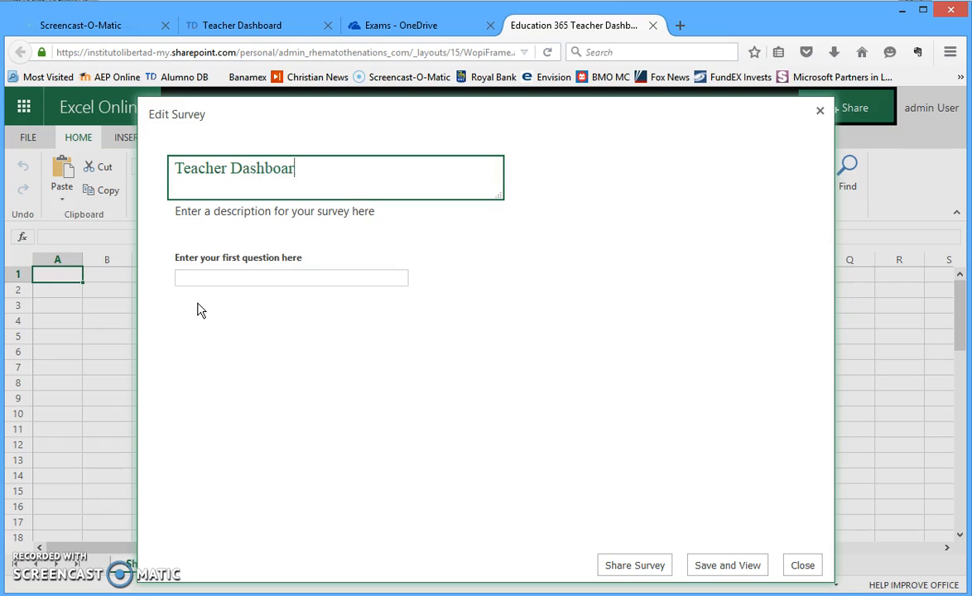
text(d Exam)
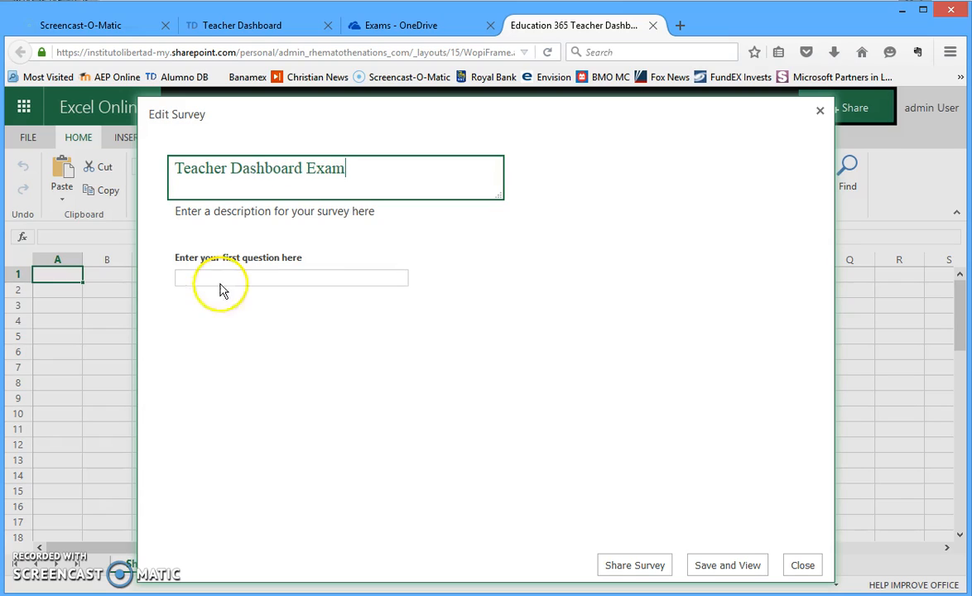
click(291, 220)
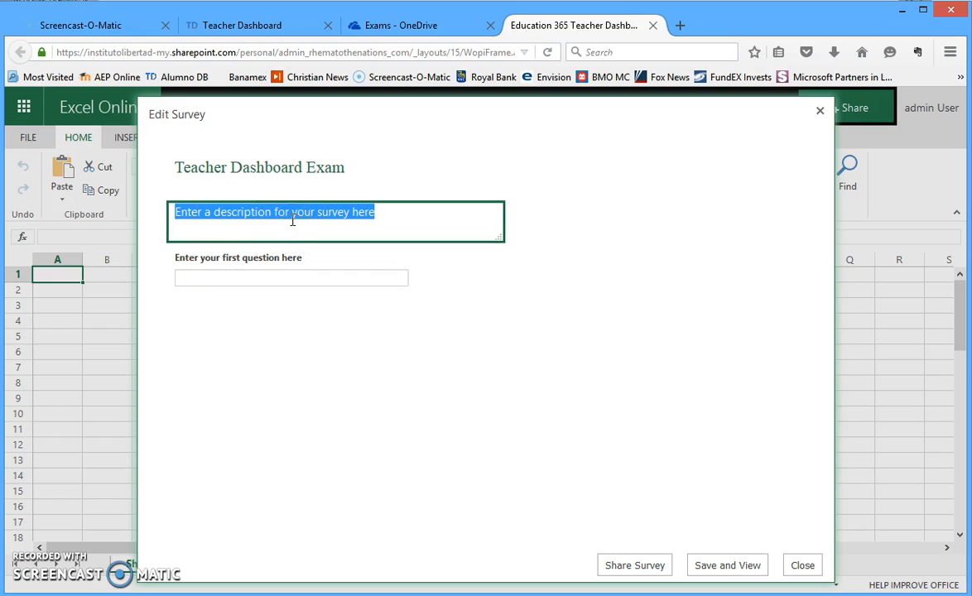
- Set the first question's text to "Name" and its subtitle to "First and Last Name"
click(207, 280)
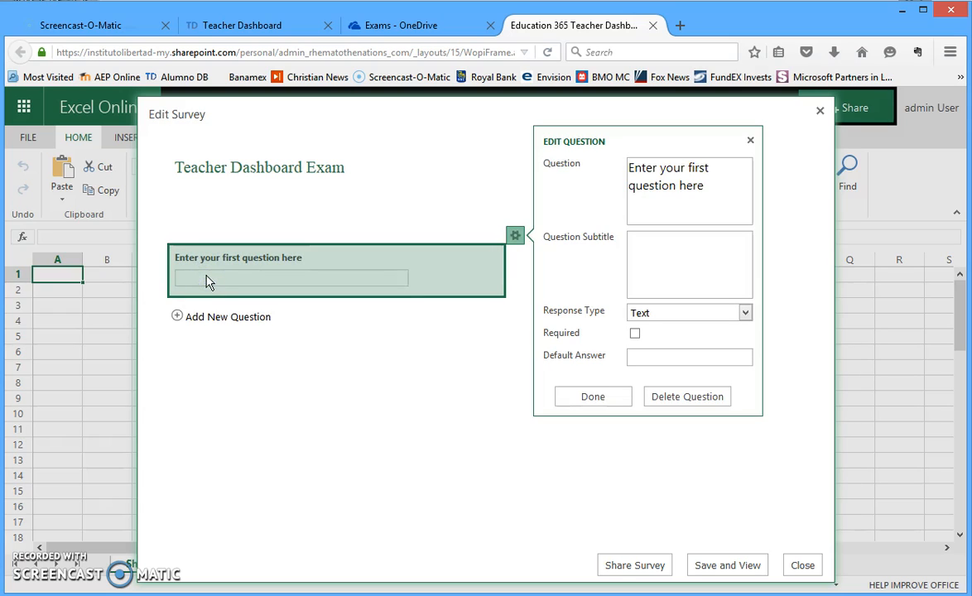
drag(205, 275, 410, 207)
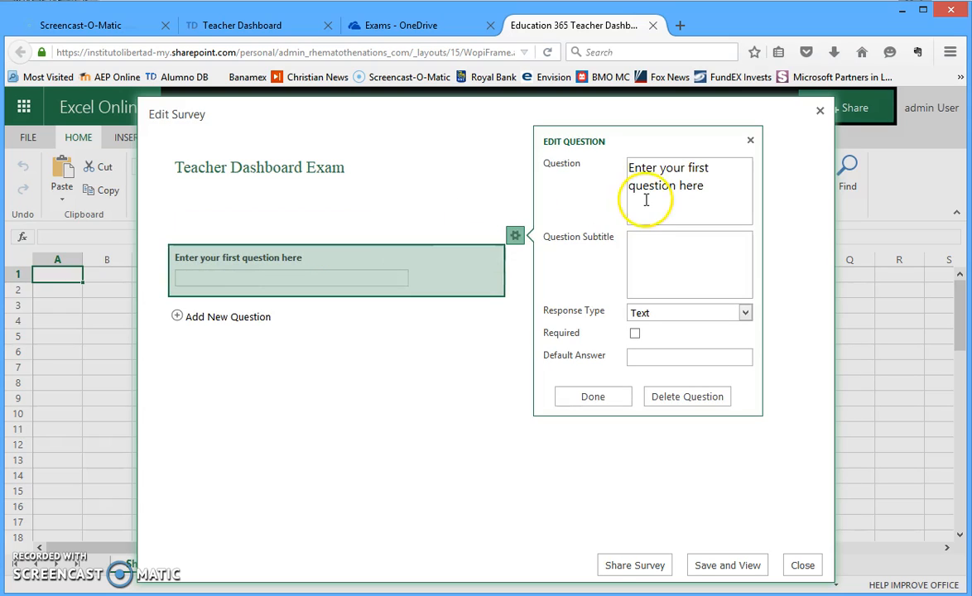
click(714, 186)
drag(629, 176, 717, 186)
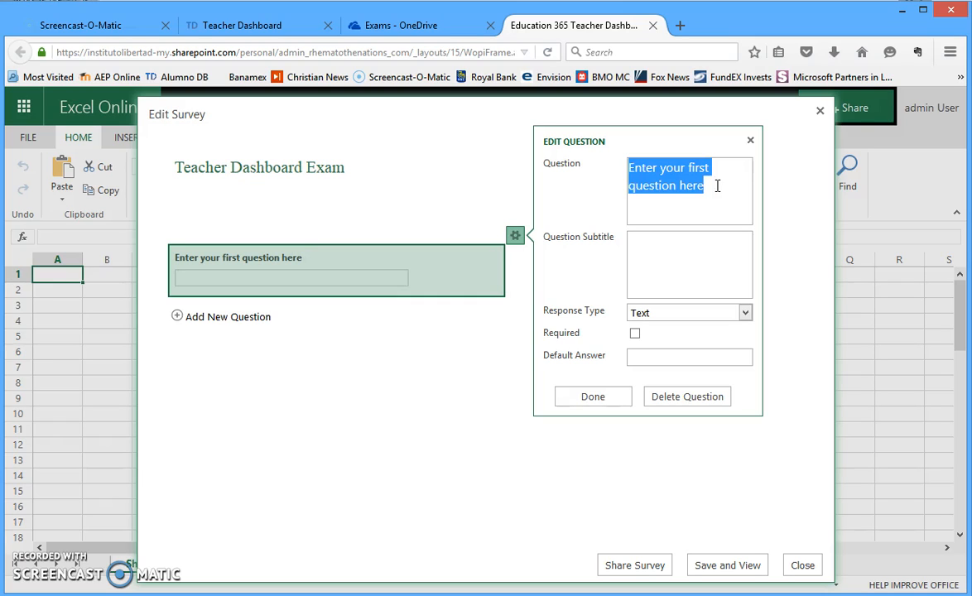
text(Name)
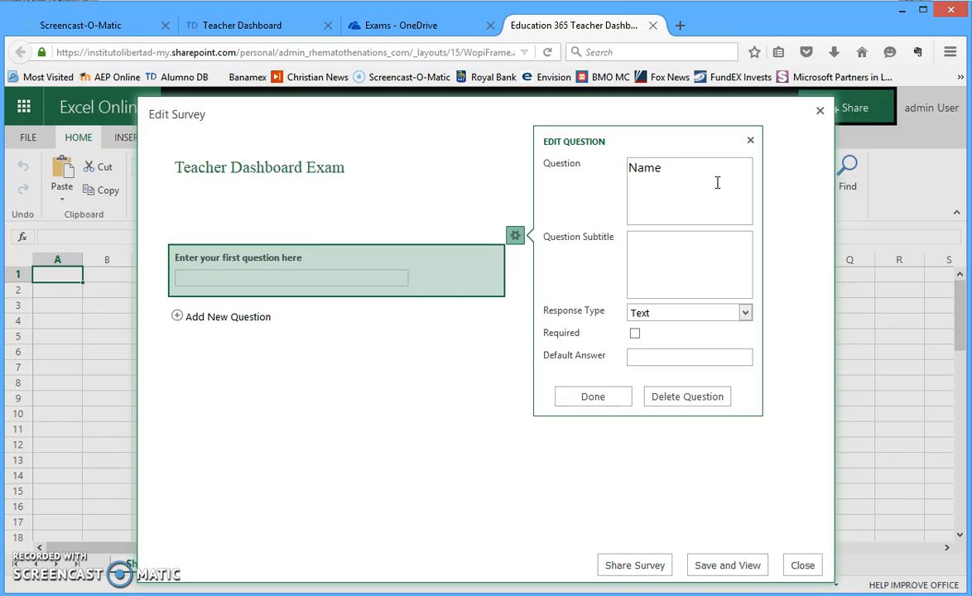
click(685, 184)
click(672, 248)
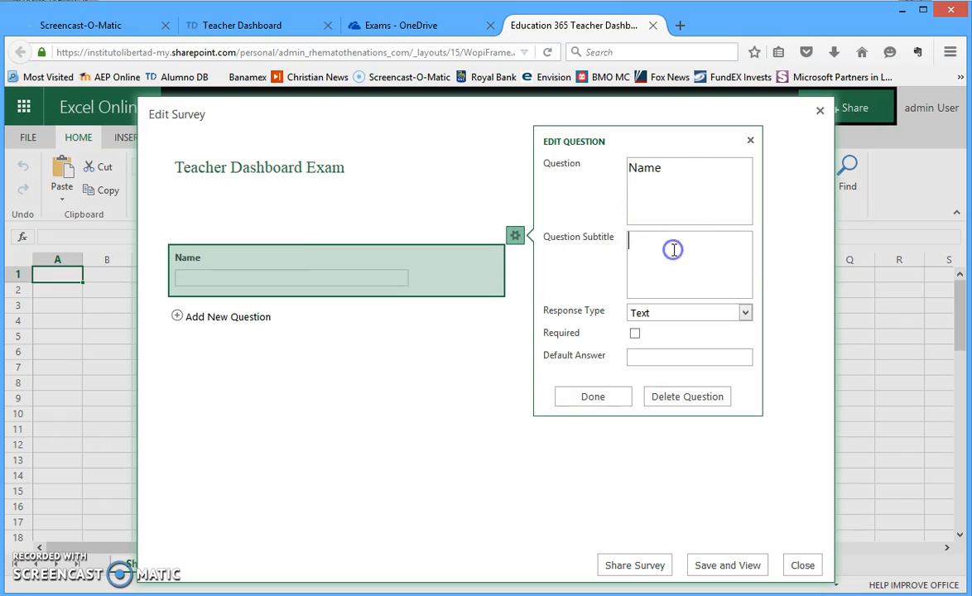
click(673, 243)
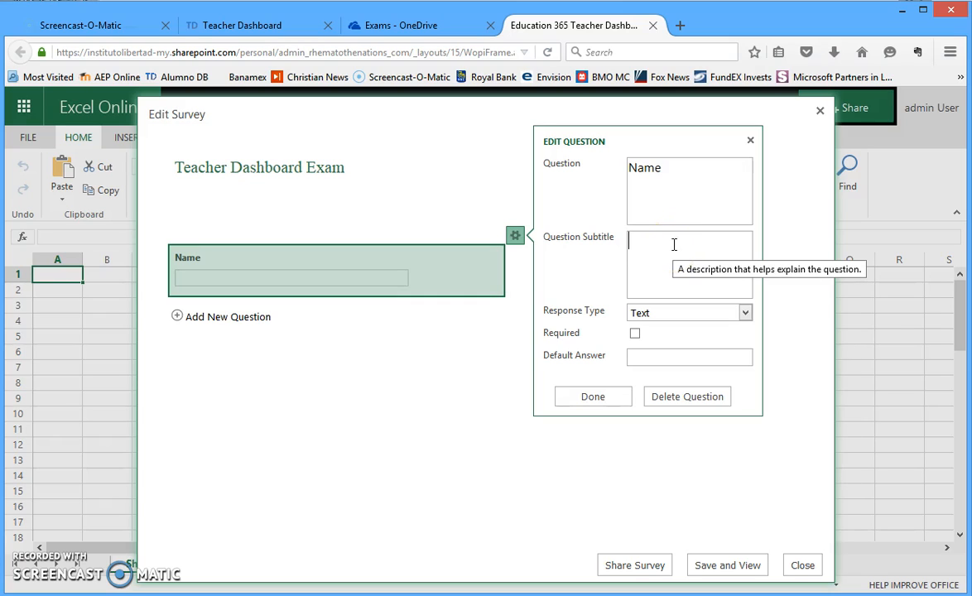
text(First an)
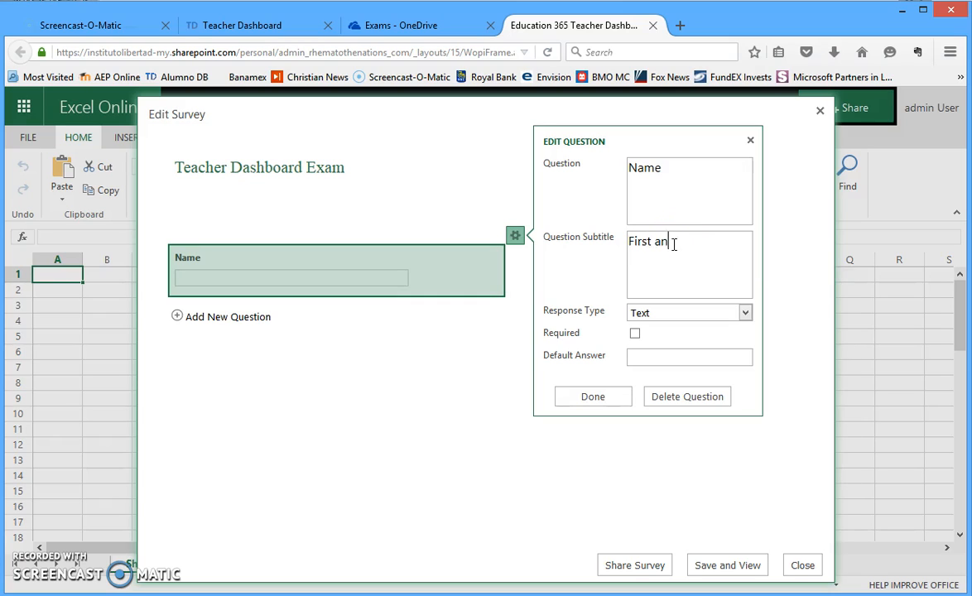
text(d Last Name)
- Choose Text as the Name question's response type, make it required and finish editing the question
click(745, 313)
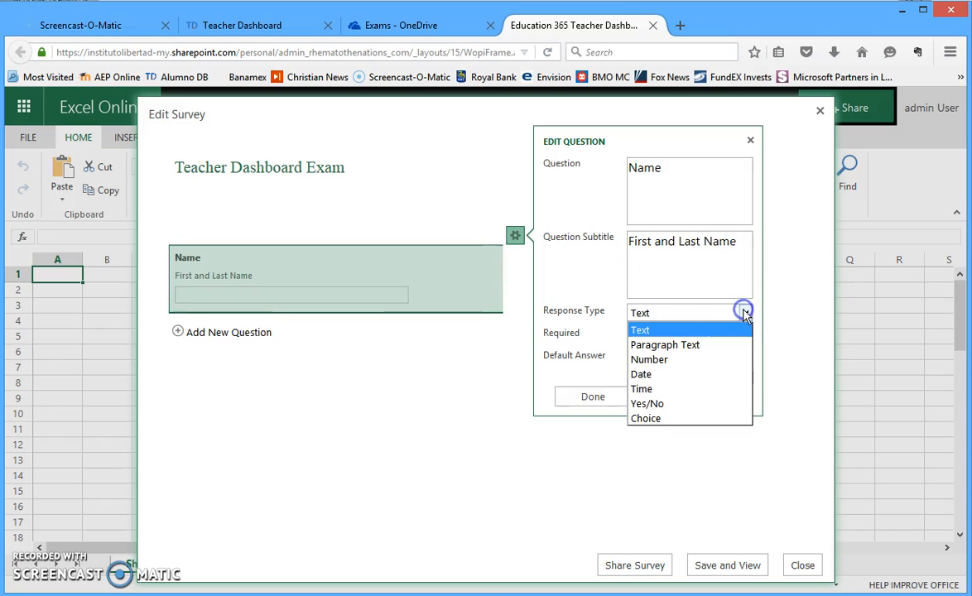
click(651, 332)
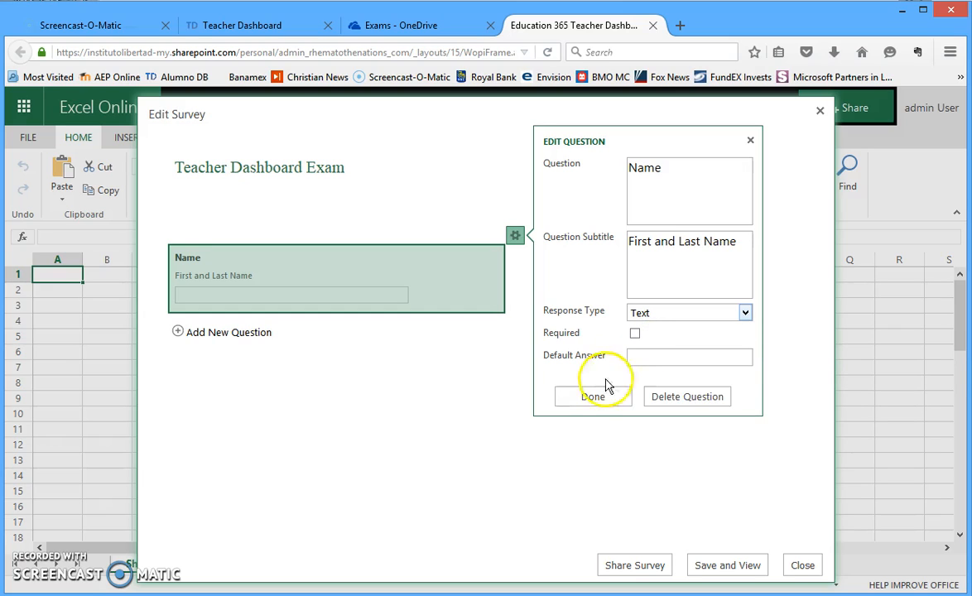
click(587, 397)
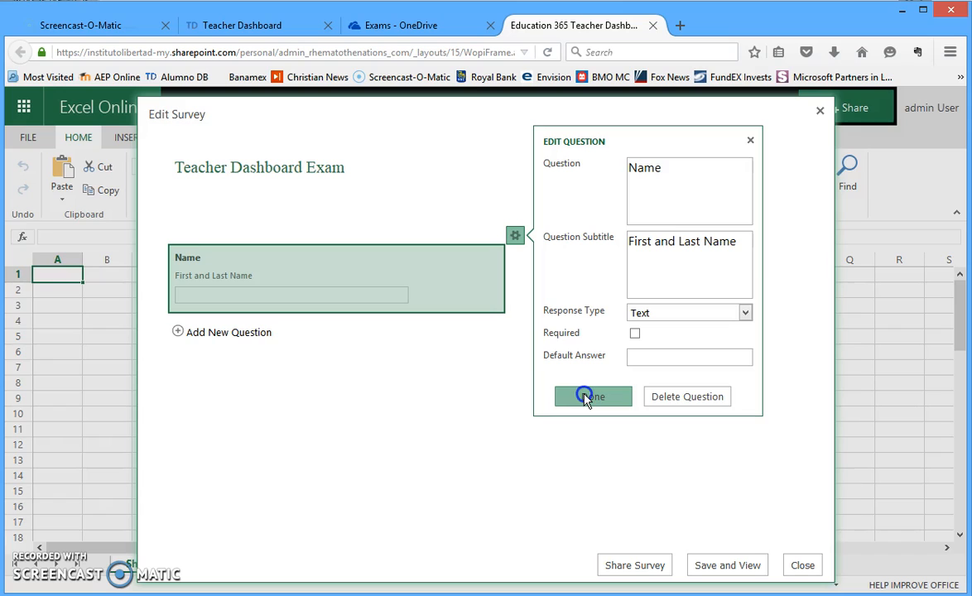
click(634, 333)
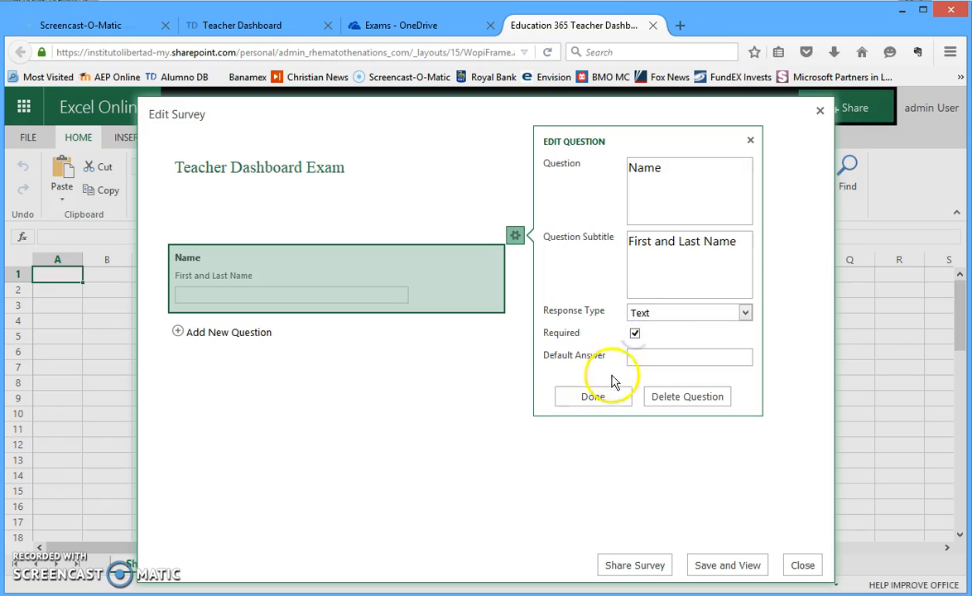
click(596, 398)
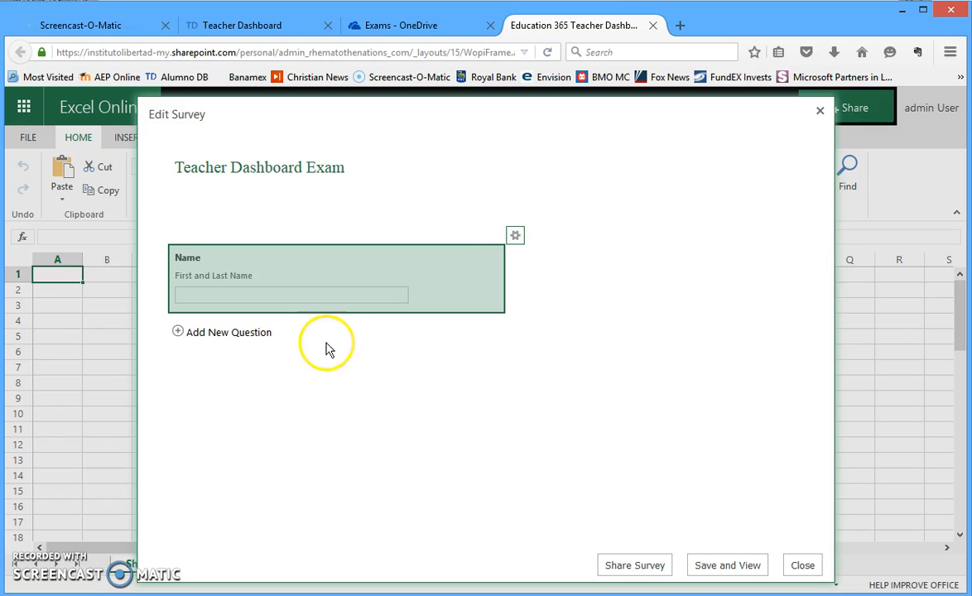
- Add a required text question reading "What is your username?" below the Name question and finish editing it
click(231, 335)
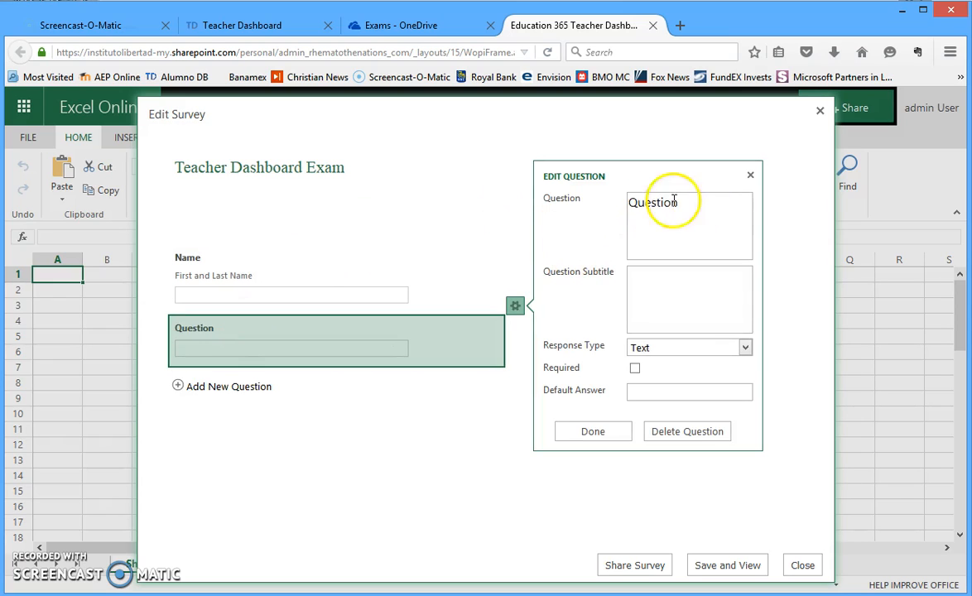
double_click(699, 206)
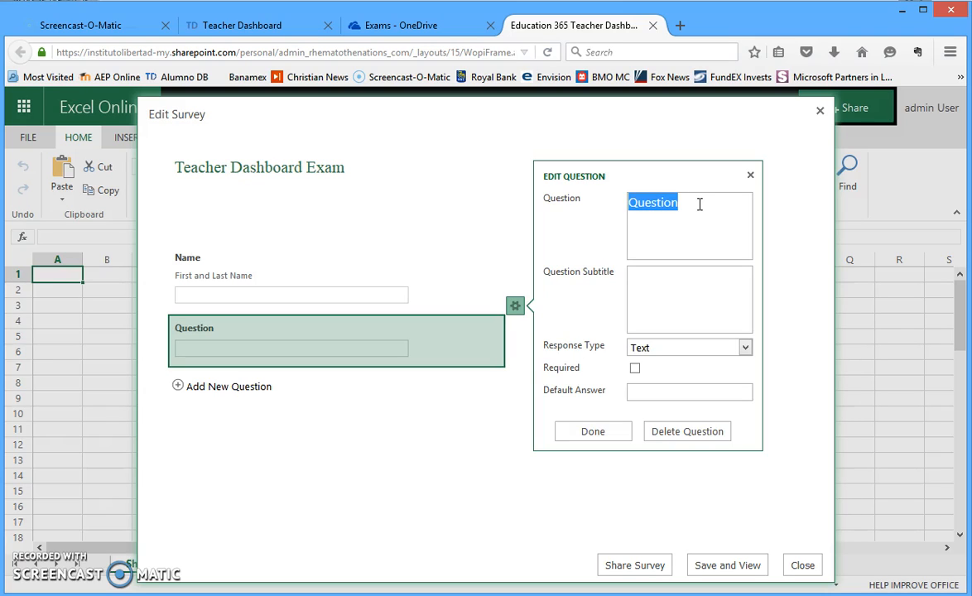
text(What)
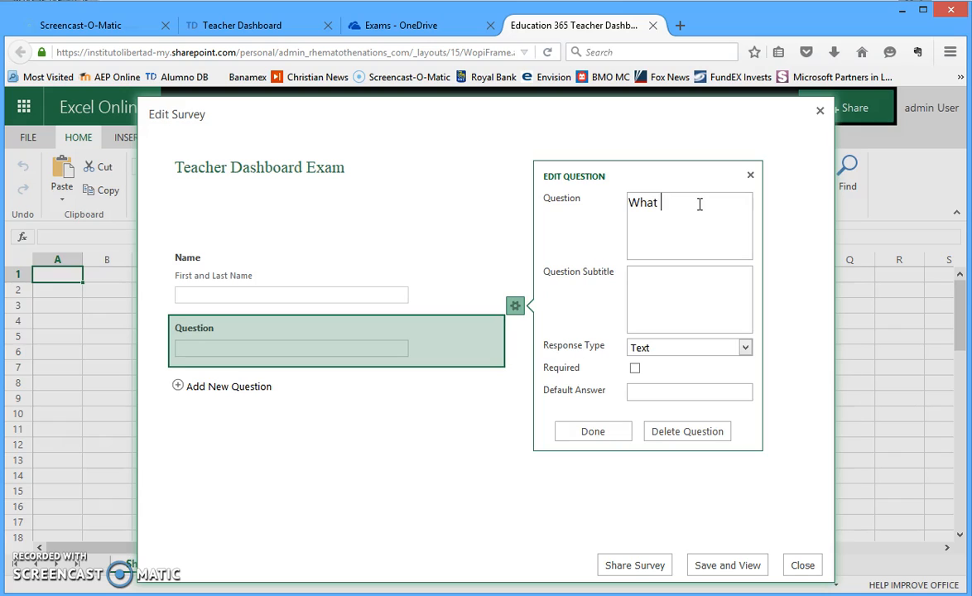
text( is your username?)
click(677, 289)
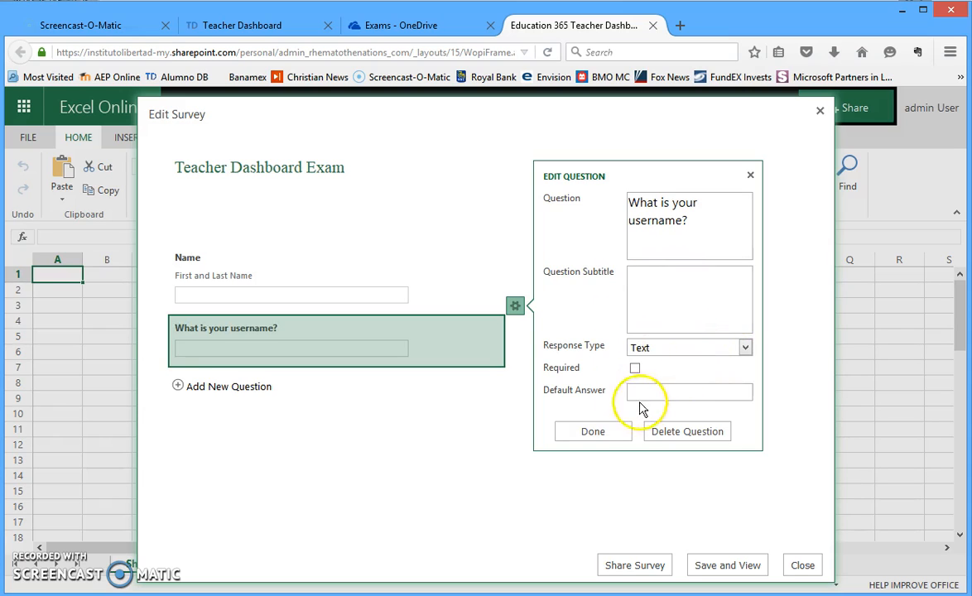
click(636, 368)
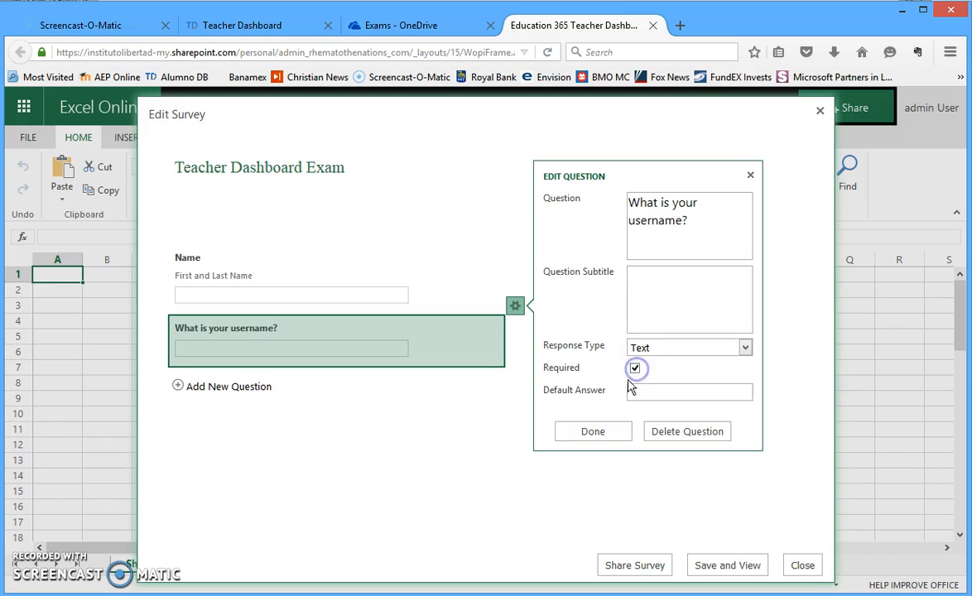
click(579, 433)
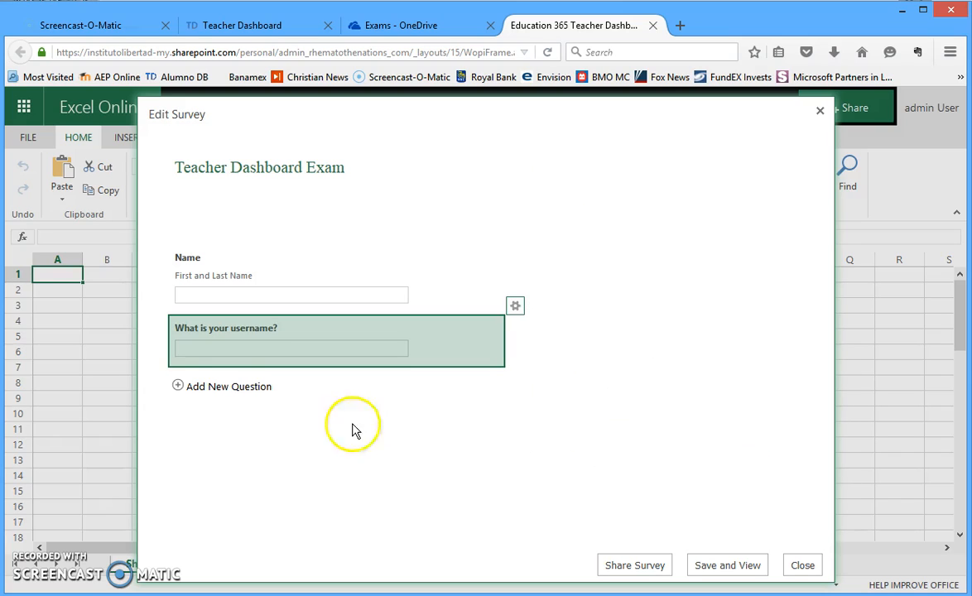
- Add the question "What is the Microsoft name for where files are stored online?" with the Choice response type
click(224, 389)
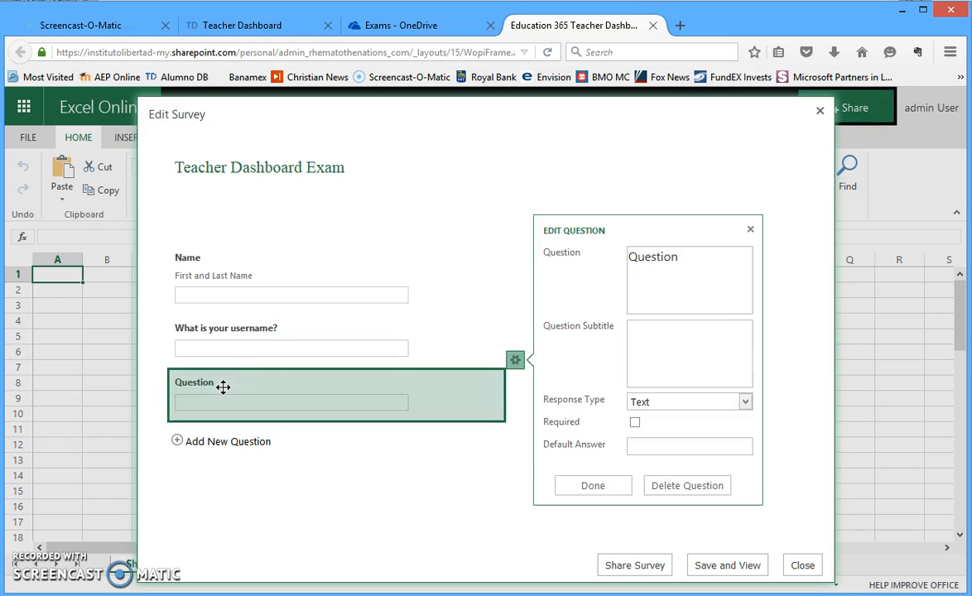
click(704, 256)
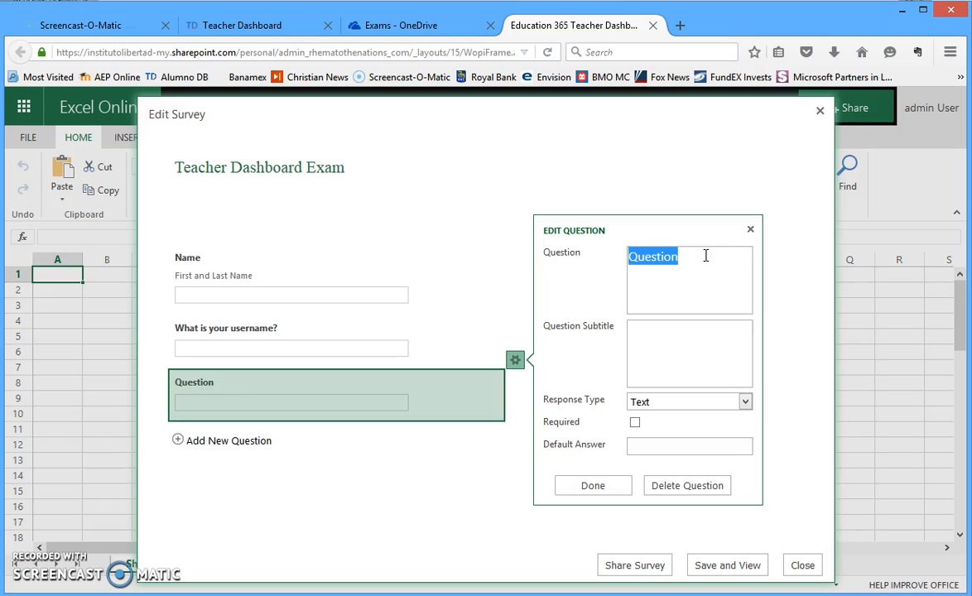
text(What is the Micro)
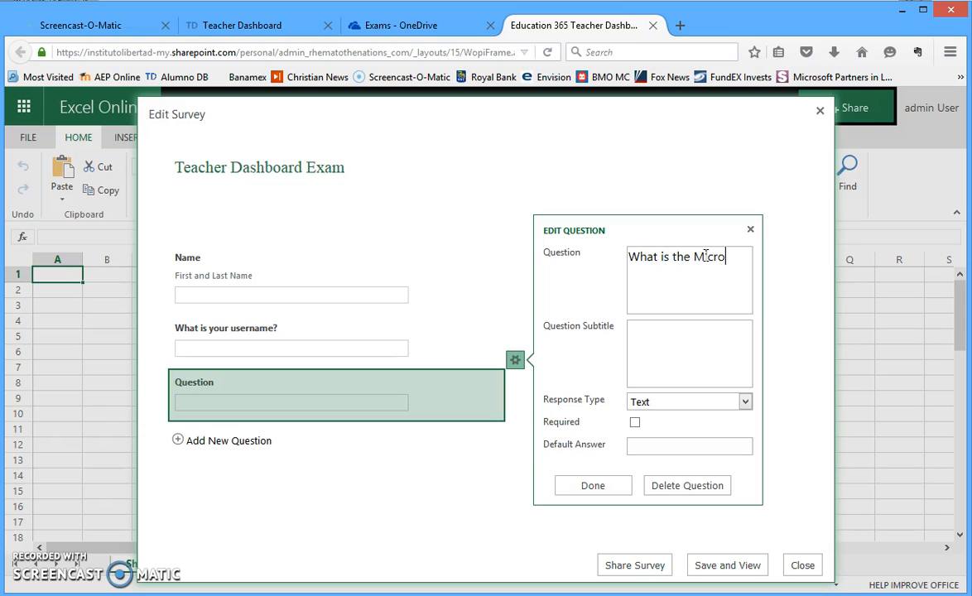
text(soft name for where files are )
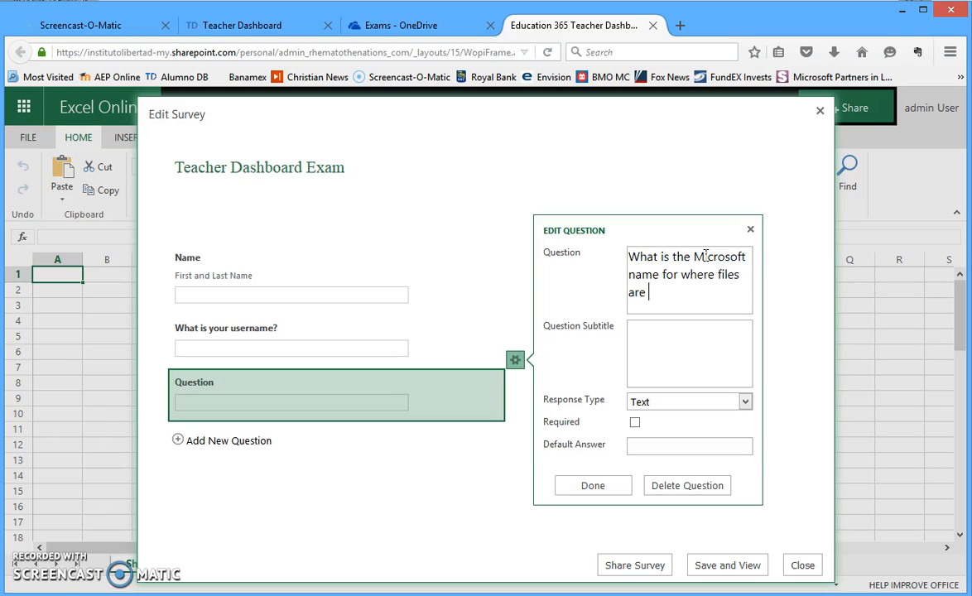
text(stored online?)
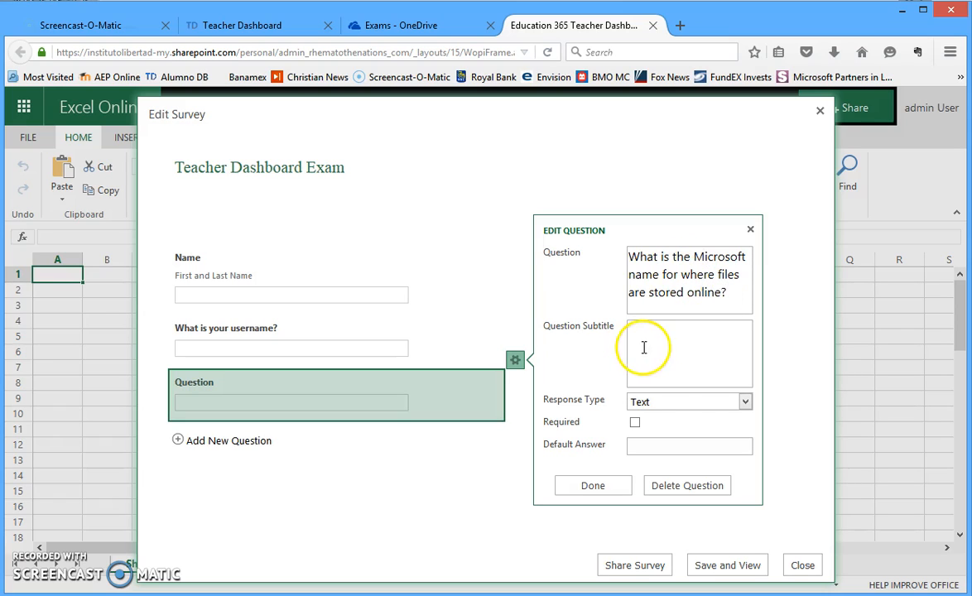
click(697, 404)
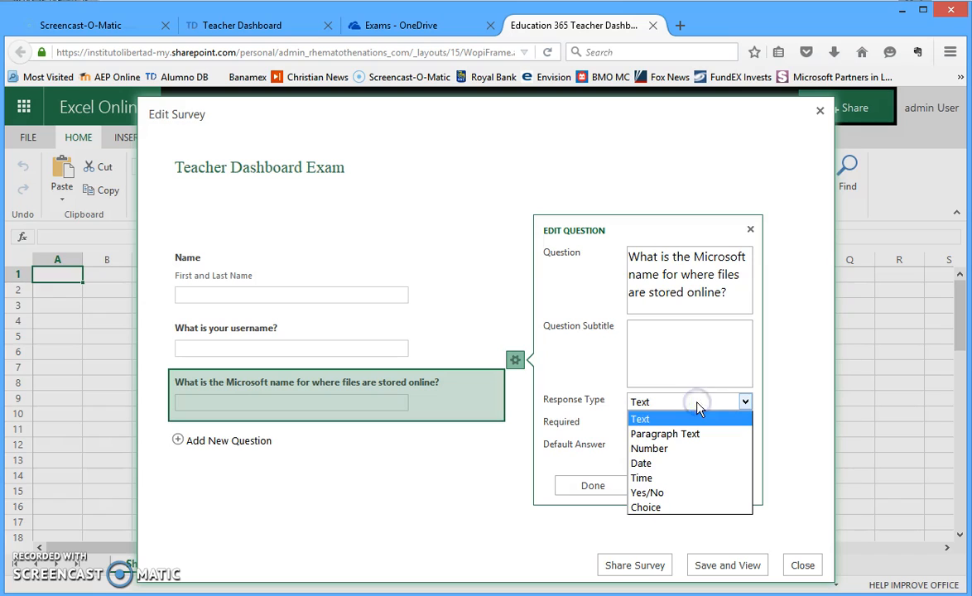
click(651, 508)
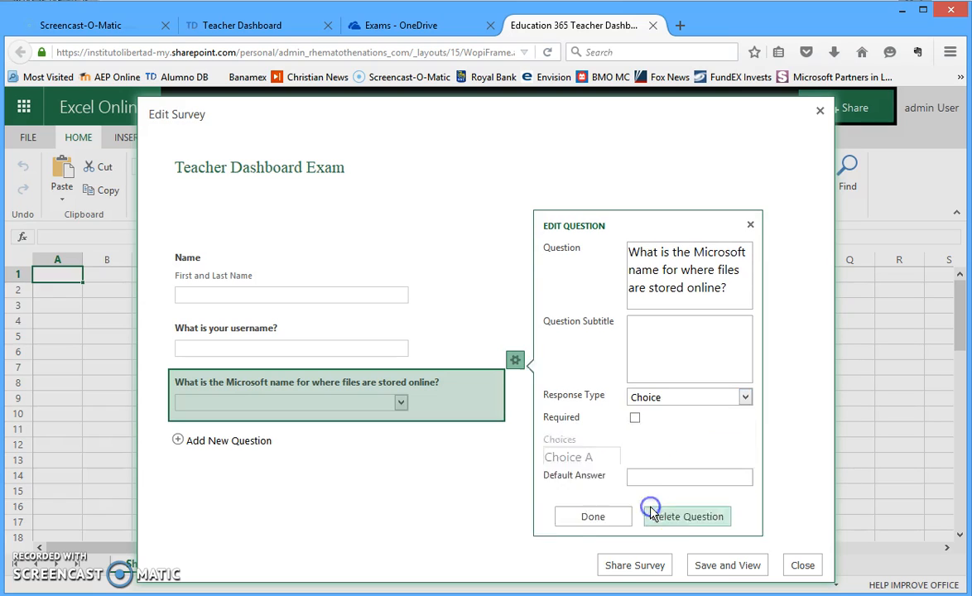
- Replace the file storage question's default choices with OneNote, OneDrive, Google Drive and All of the Above, one per line
triple_click(686, 447)
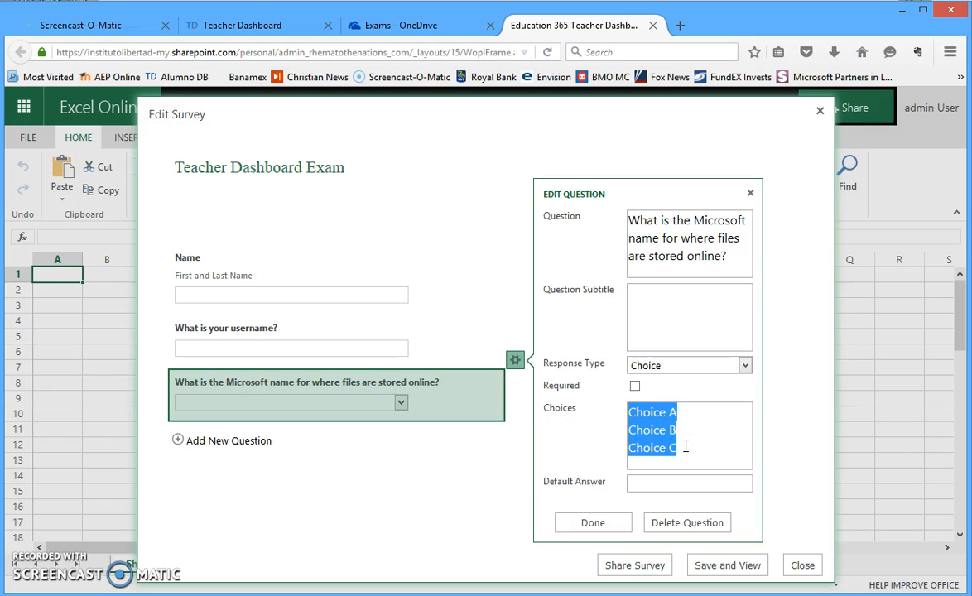
text(One)
click(688, 426)
text(Note)
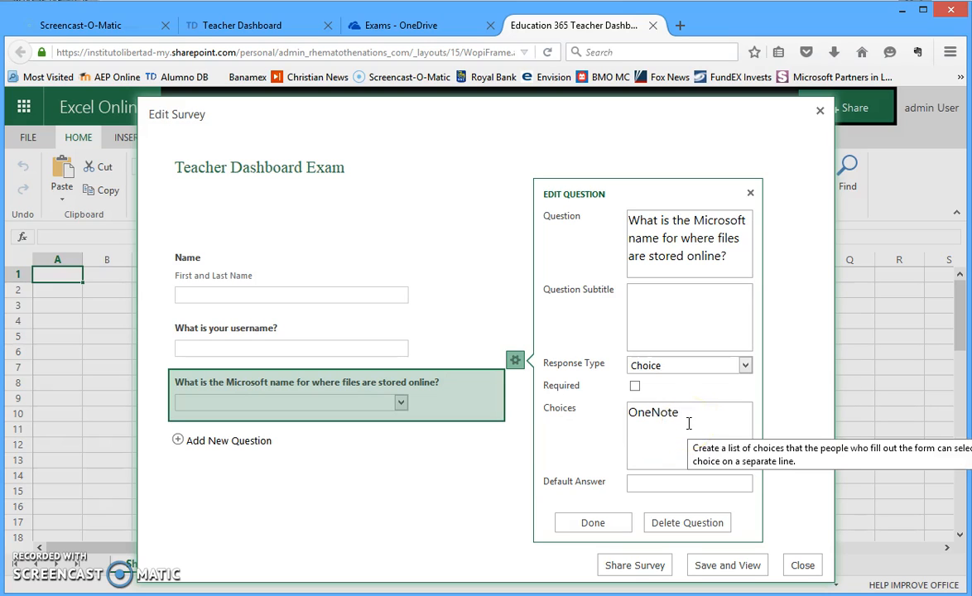
key(Return)
text(O)
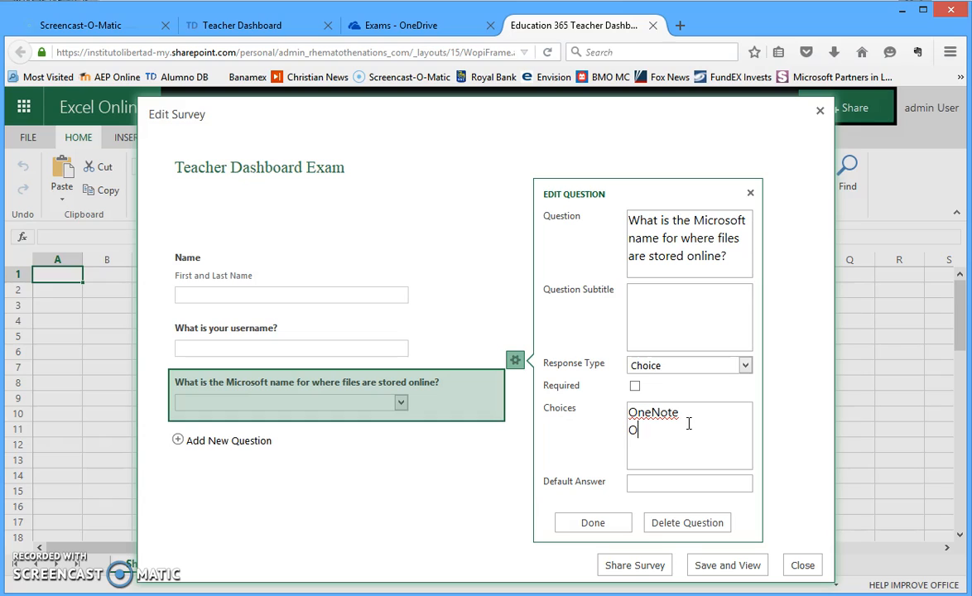
text(neDrive)
key(Return)
text(Goo)
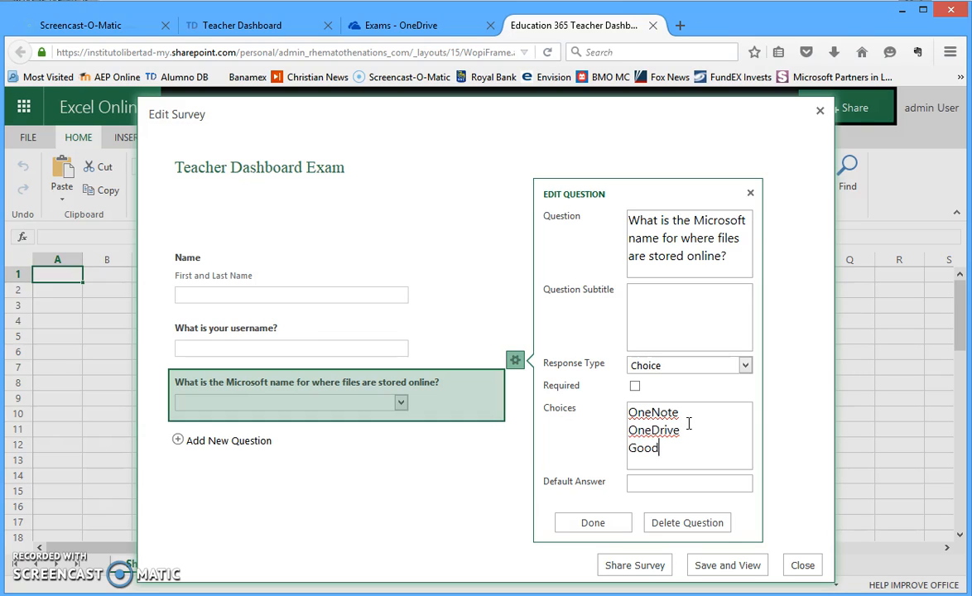
text(gle Drive)
key(Return)
text(Al)
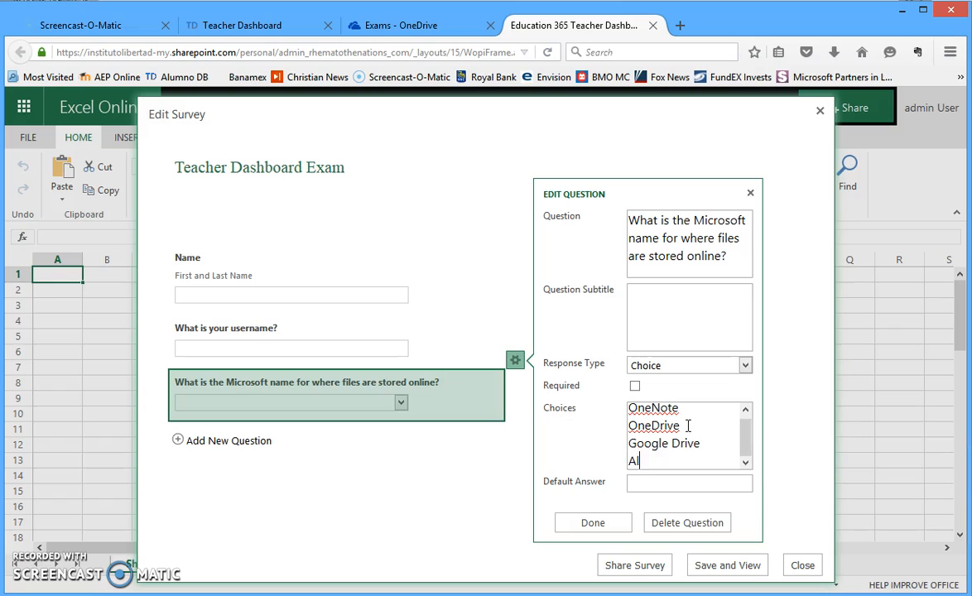
text(l of the Above)
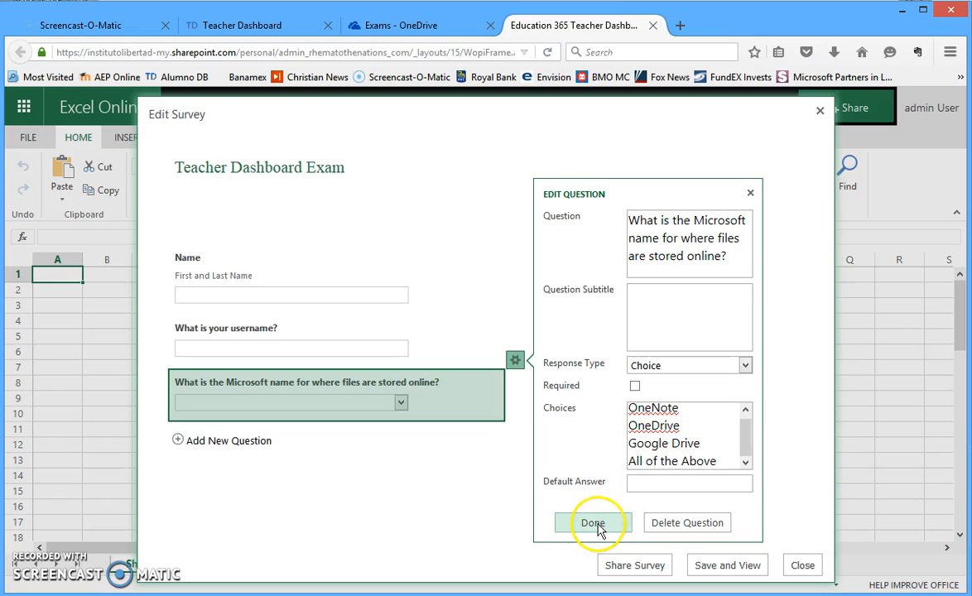
- Make the file storage question required and finish editing it
click(635, 390)
click(636, 385)
click(635, 385)
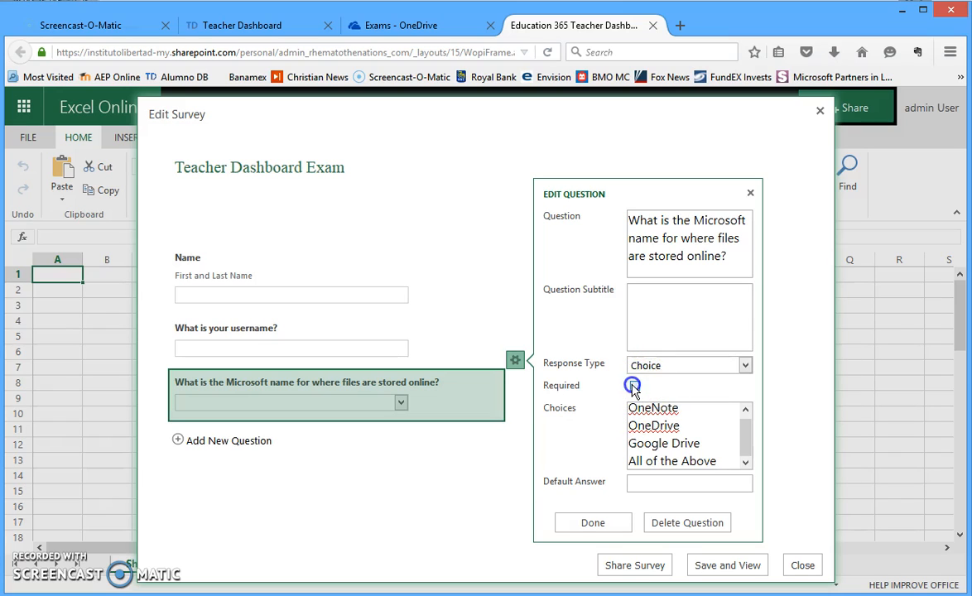
click(584, 524)
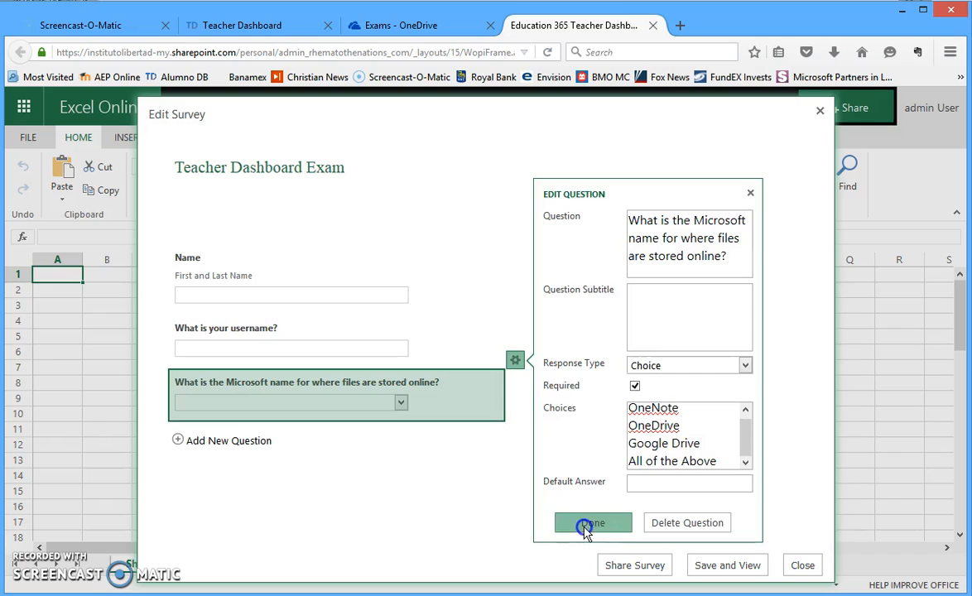
- Add a fourth question with the text "Do you find this Program easy to use?"
click(237, 442)
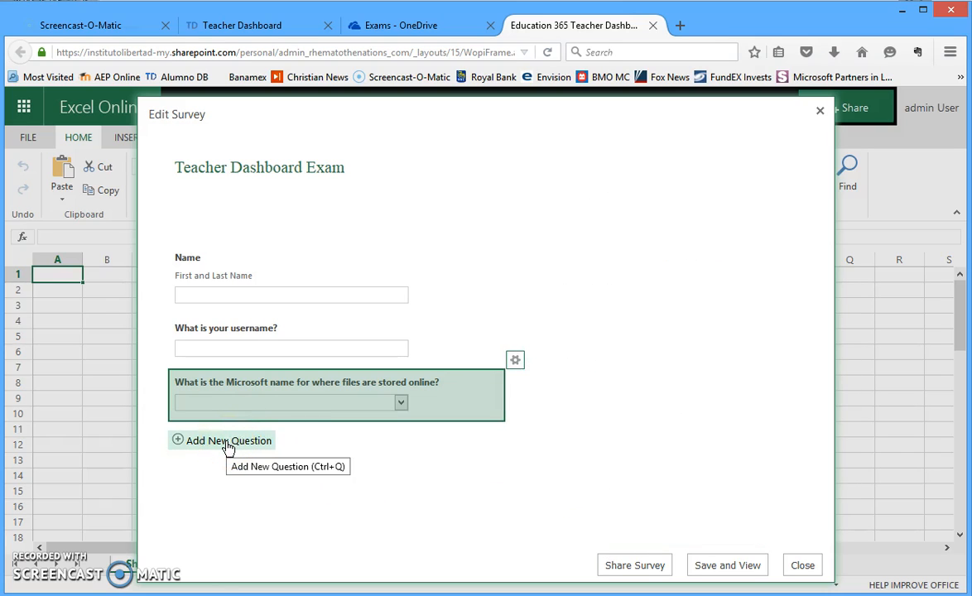
click(227, 445)
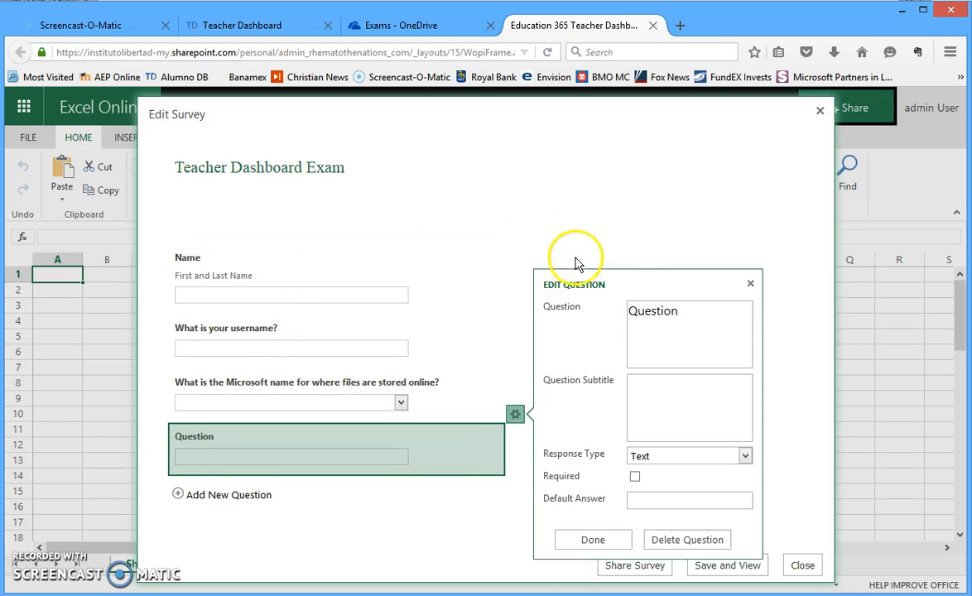
double_click(690, 310)
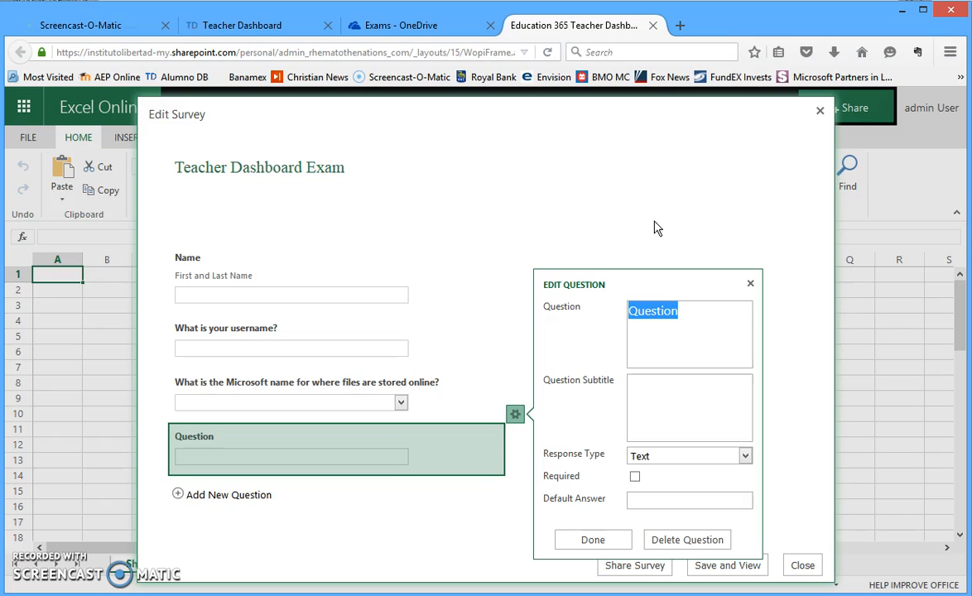
text(Do you find this )
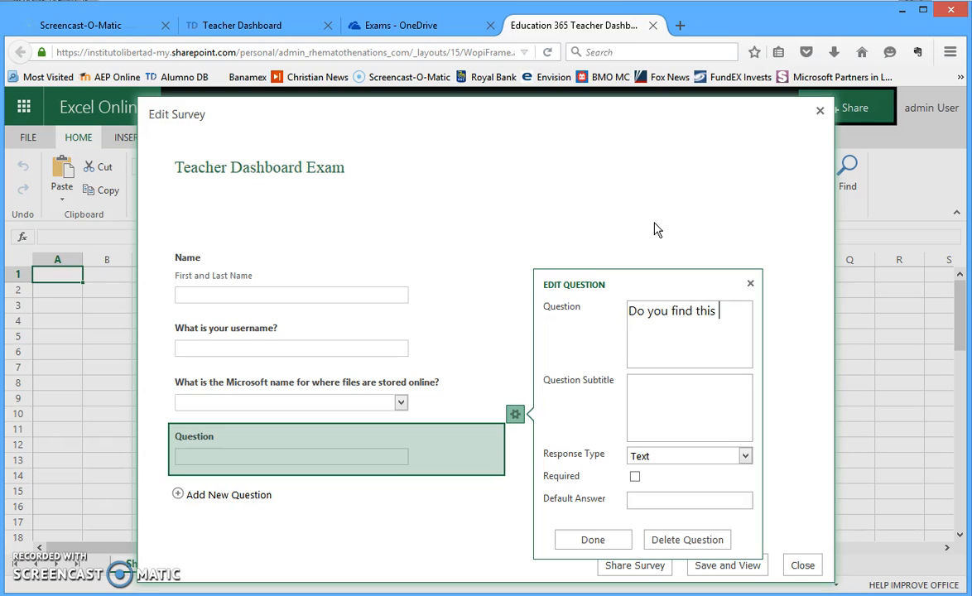
text(Program easy to use?)
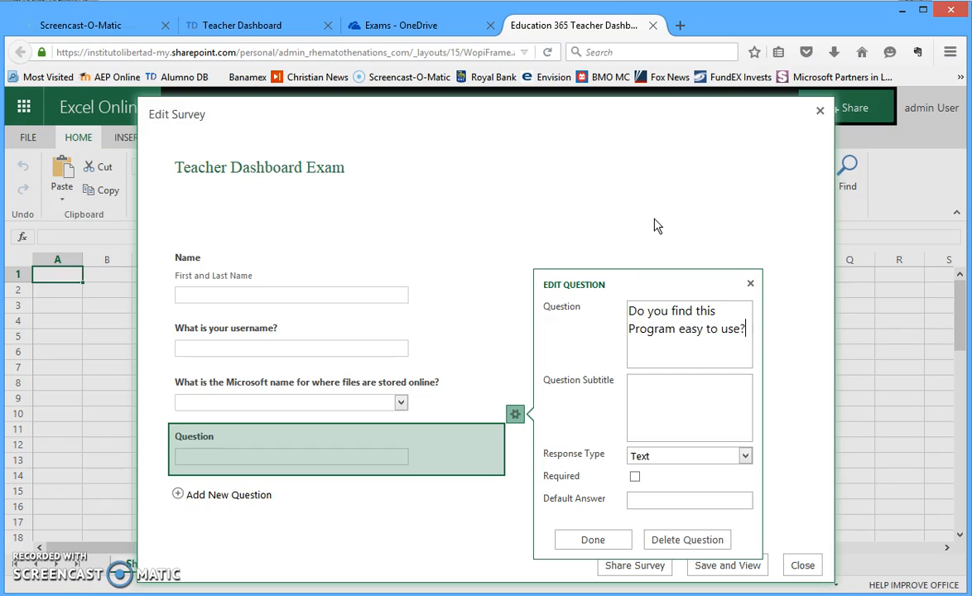
- Choose Yes/No as the ease-of-use question's response type and finish editing it
click(635, 478)
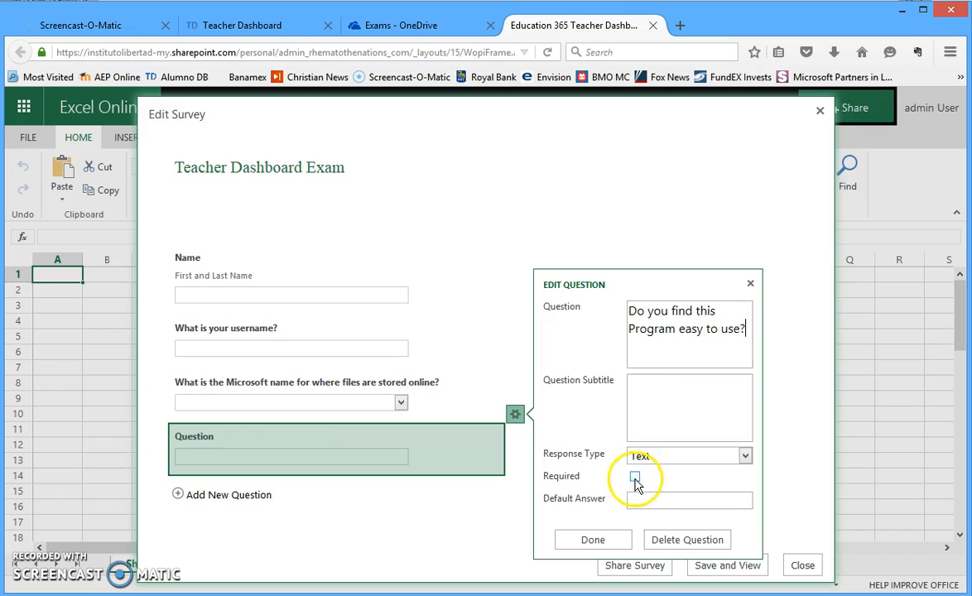
click(681, 458)
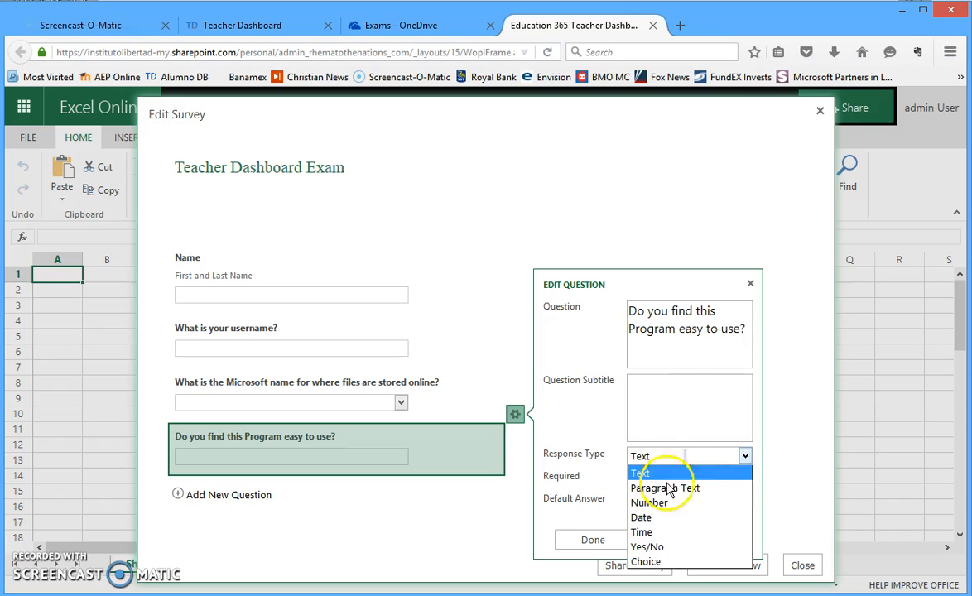
click(648, 548)
click(603, 544)
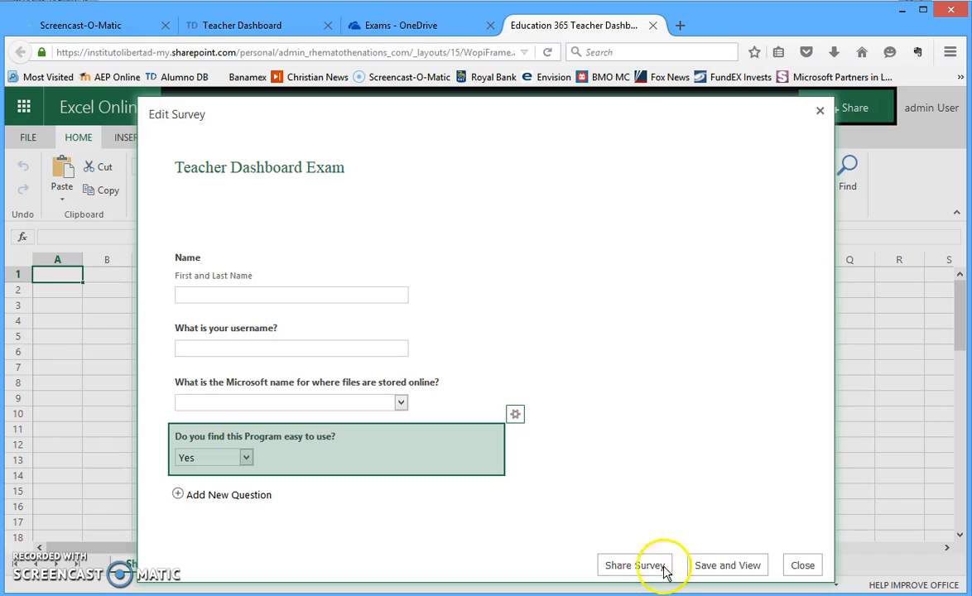
- Add a fifth question with the text "Completed Date" and choose Date as its response type
click(213, 497)
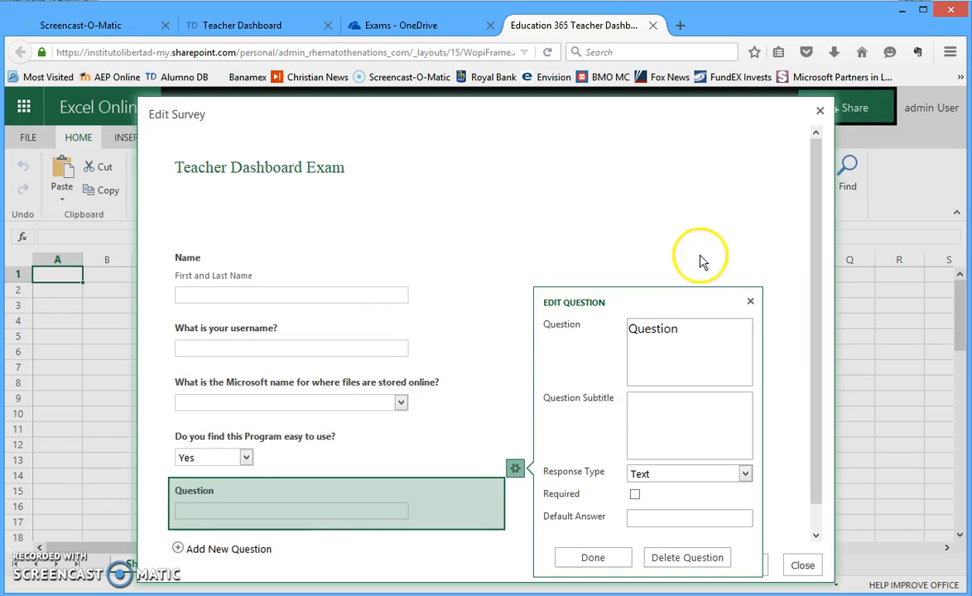
double_click(706, 329)
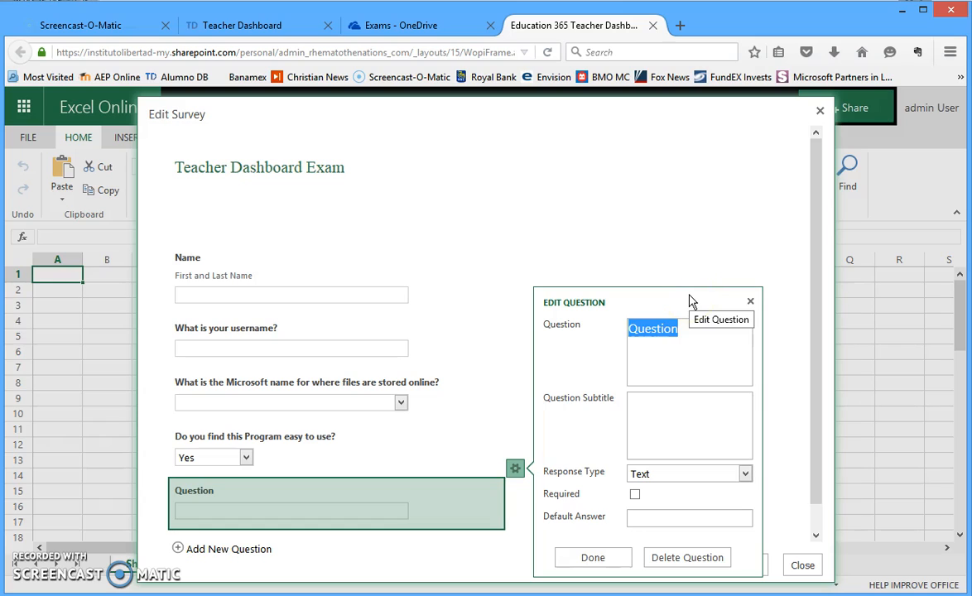
text(Co)
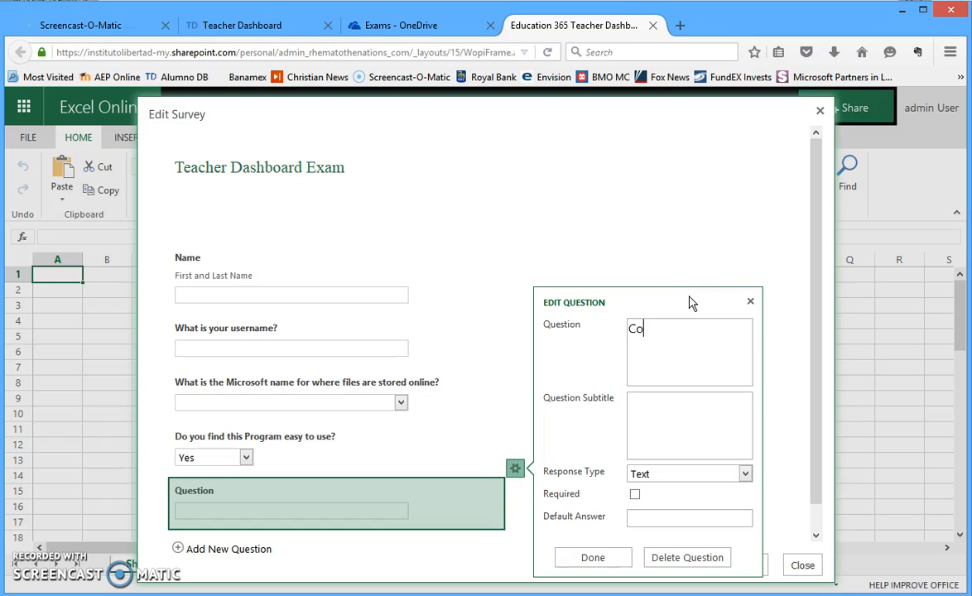
text(mpleted Date)
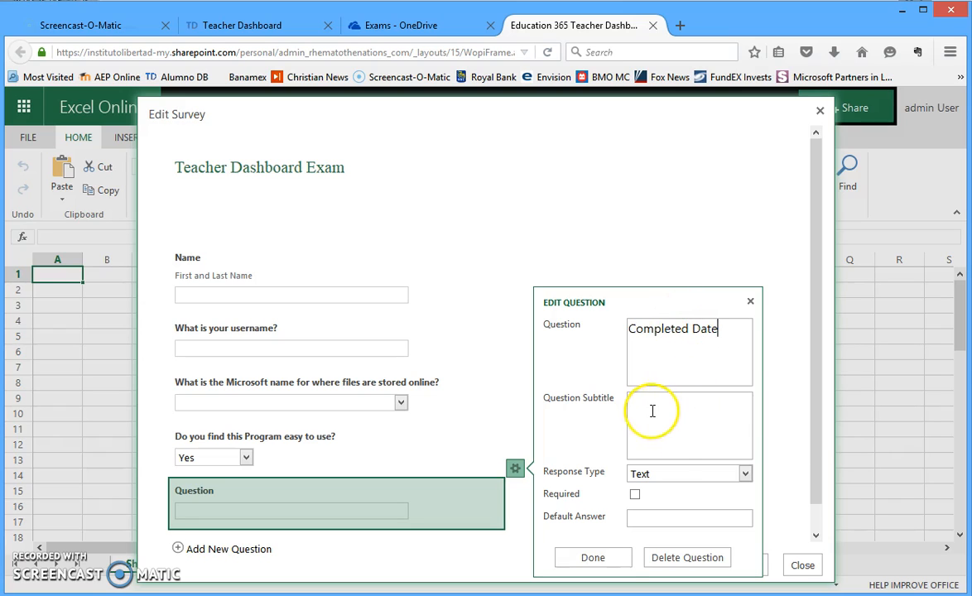
click(671, 474)
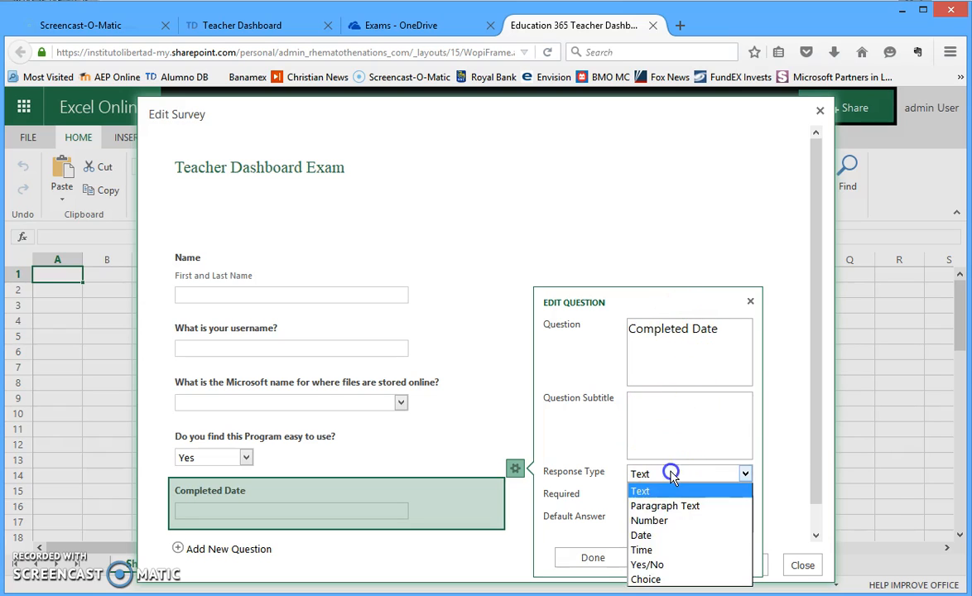
click(656, 538)
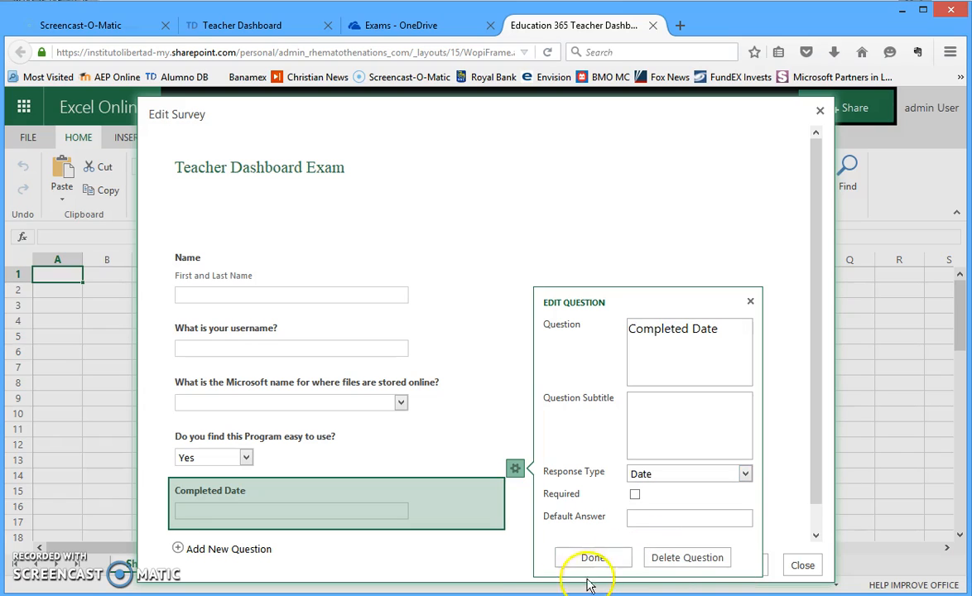
- Make the Completed Date question required and move it directly below the Name question
click(635, 496)
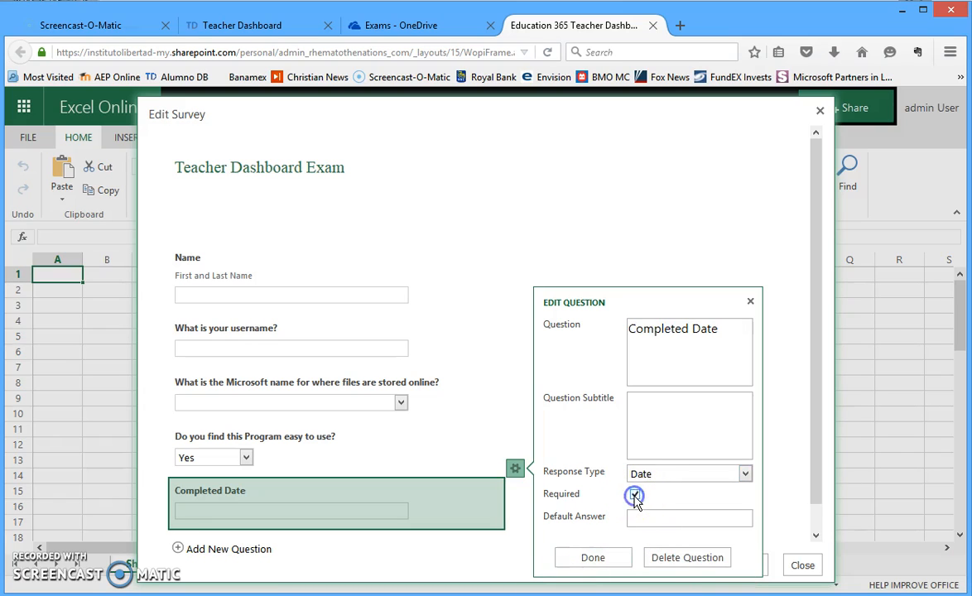
click(612, 559)
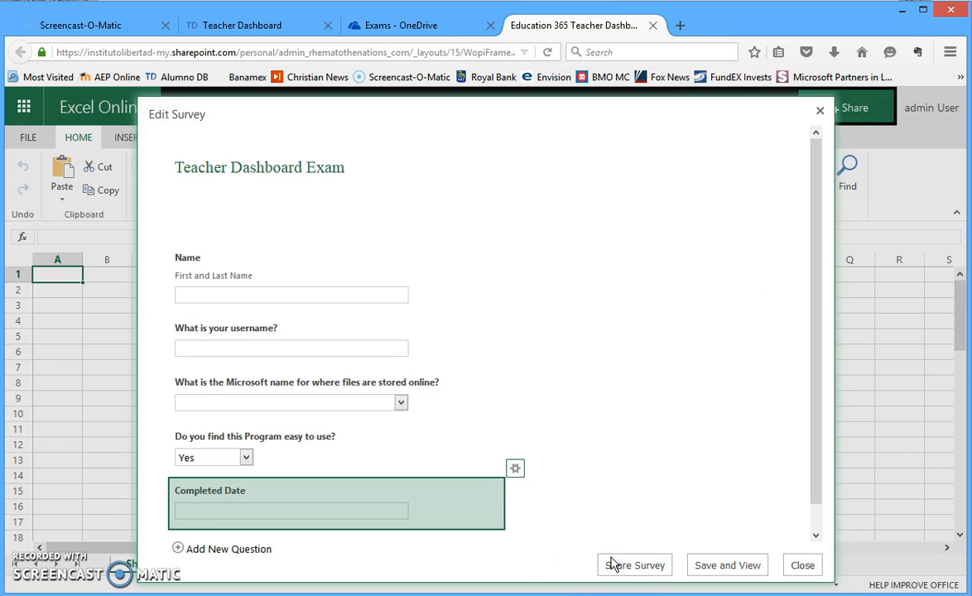
click(382, 483)
click(279, 484)
drag(280, 483, 249, 338)
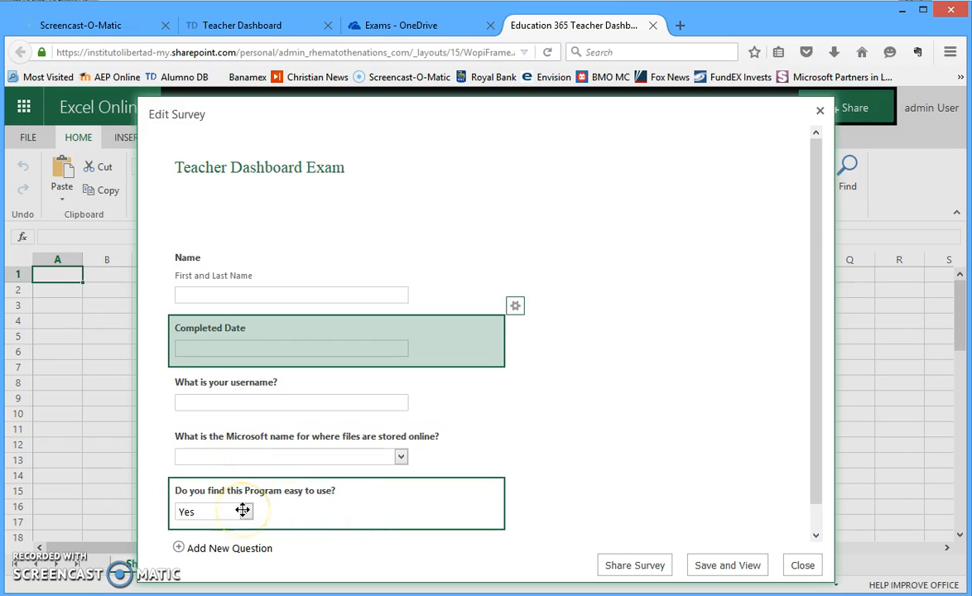
- Check the settings of the ease-of-use and Name questions, and save the survey to preview it
drag(217, 495, 234, 531)
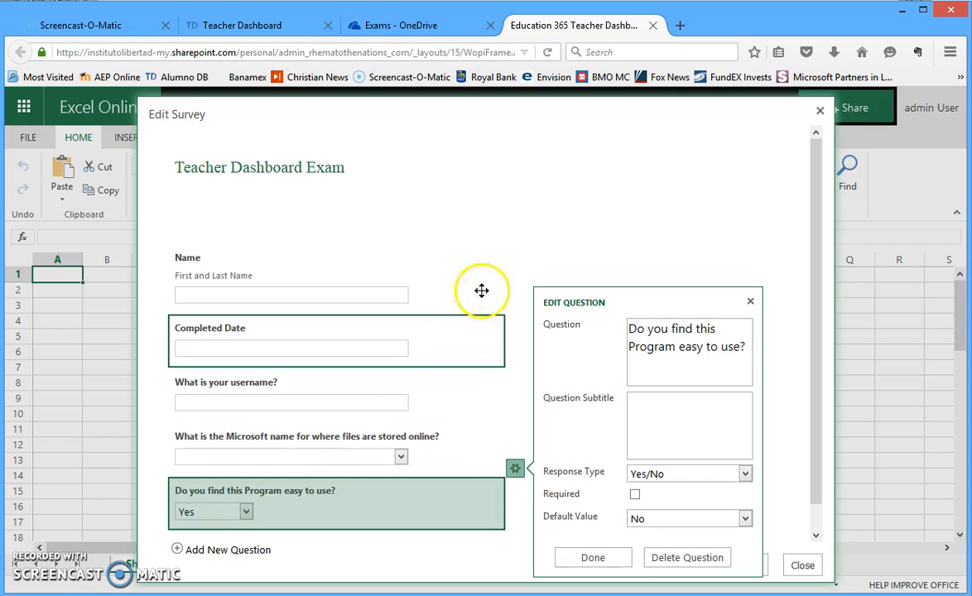
click(277, 295)
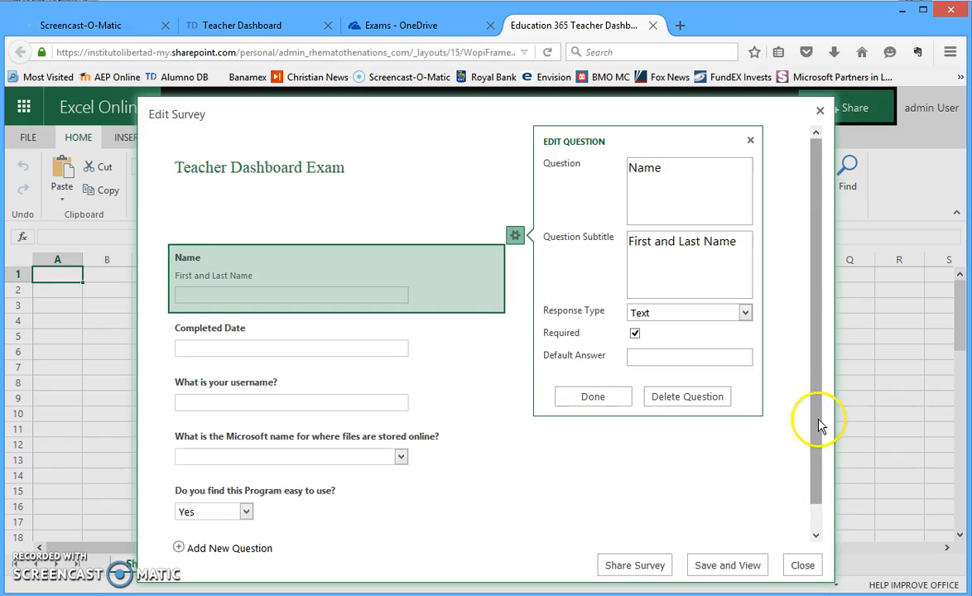
click(728, 567)
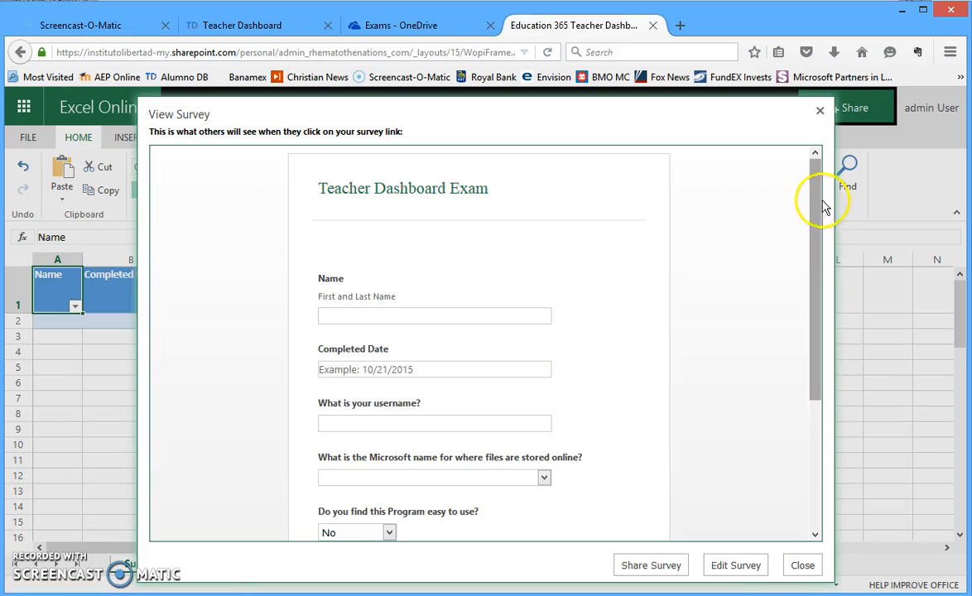
mouse_move(813, 196)
mouse_down()
mouse_move(818, 325)
mouse_move(830, 201)
mouse_up()
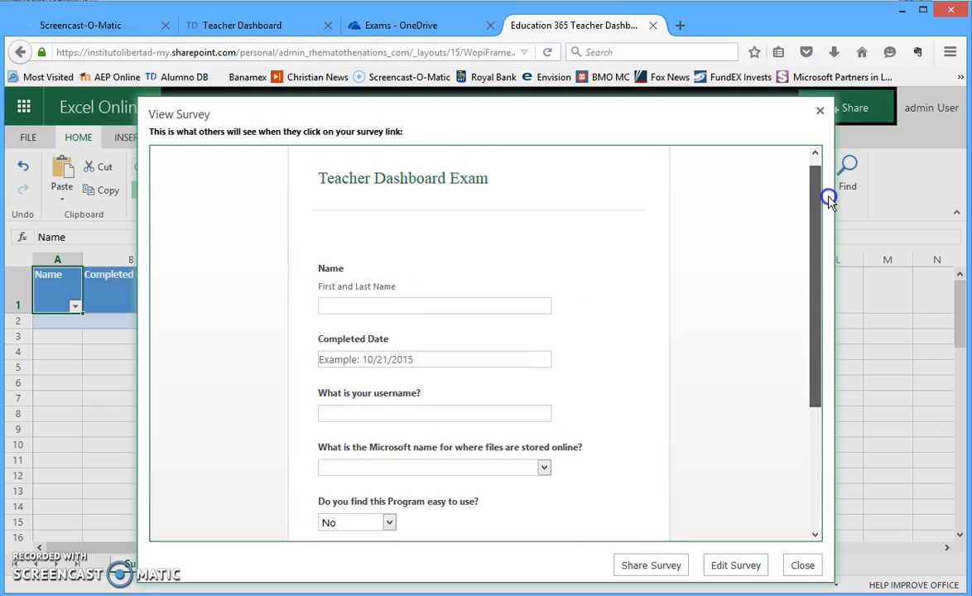
- Try entering sample text in the Name field of the survey preview and clear it again
click(387, 304)
text(a;ldfja;lfk)
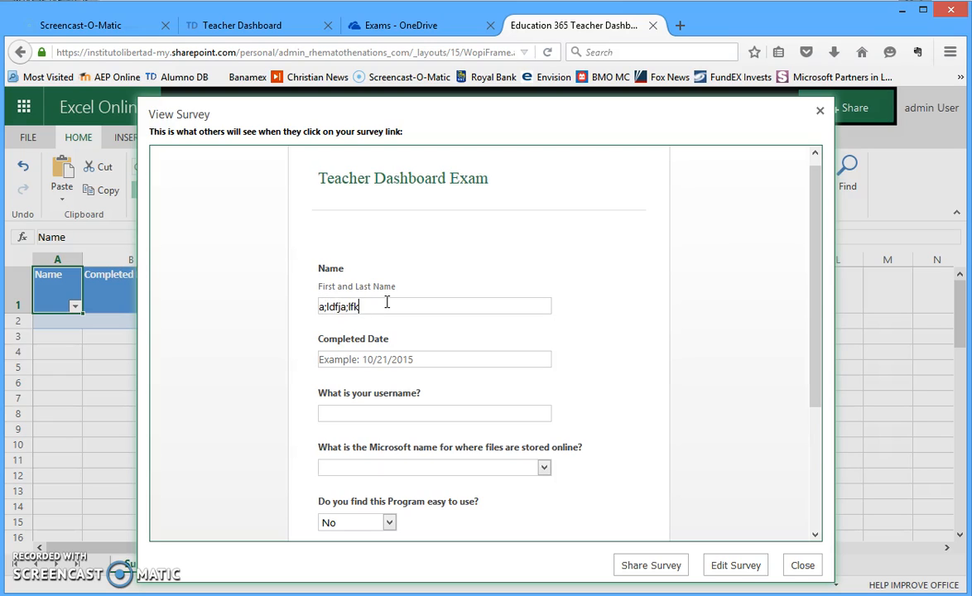
key(BackSpace)
key(BackSpace)
key(BackSpace)
key(BackSpace)
key(BackSpace)
key(BackSpace)
key(BackSpace)
key(BackSpace)
key(BackSpace)
key(BackSpace)
- Try out the preview's remaining questions, answering OneDrive for the file storage question and Yes for ease of use
click(424, 361)
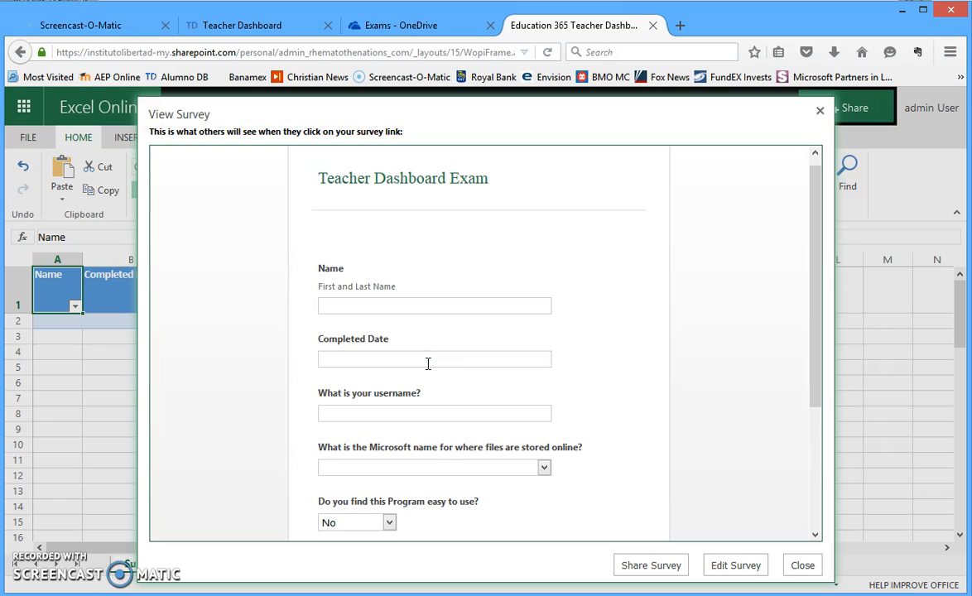
click(396, 415)
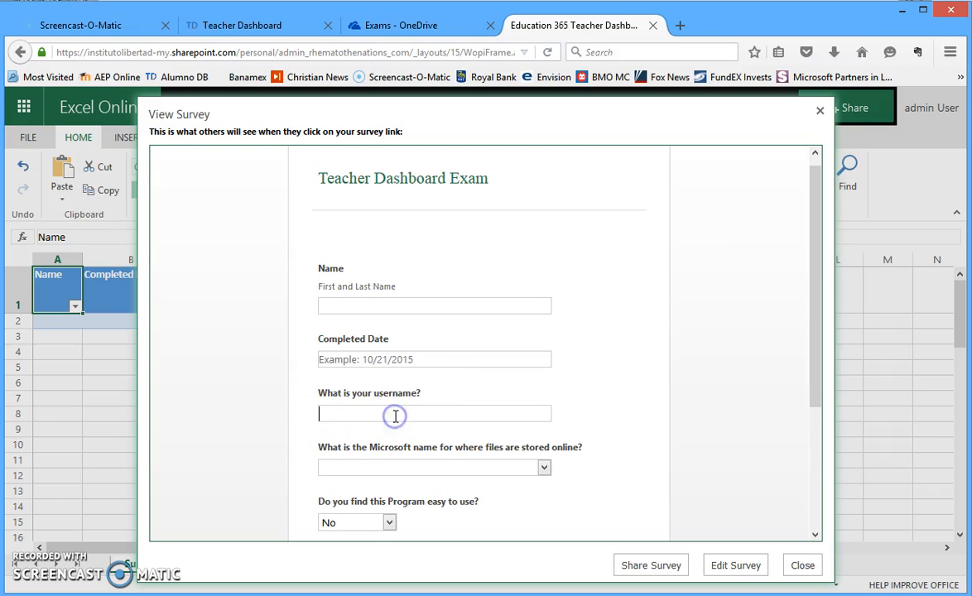
click(544, 469)
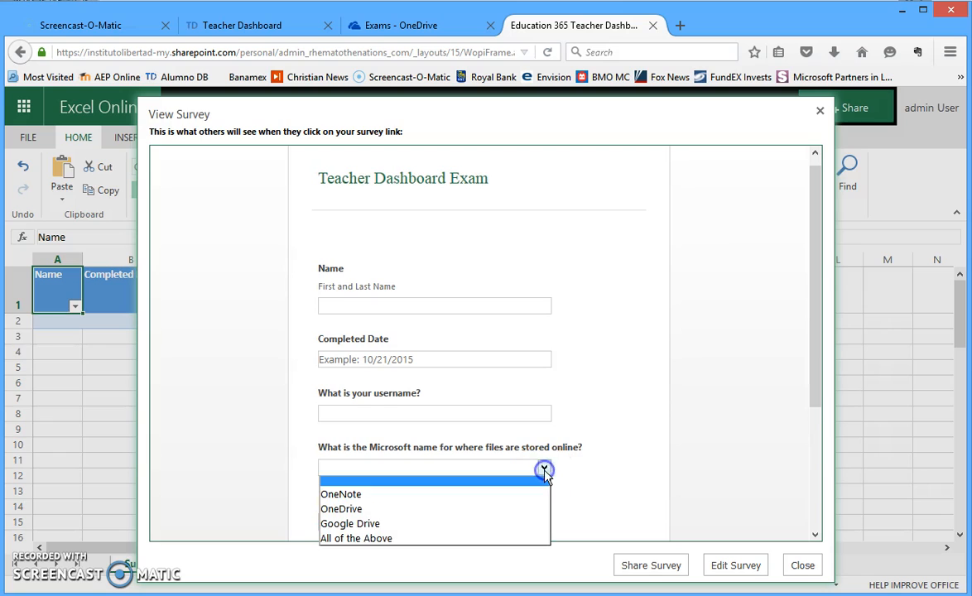
click(342, 508)
click(391, 522)
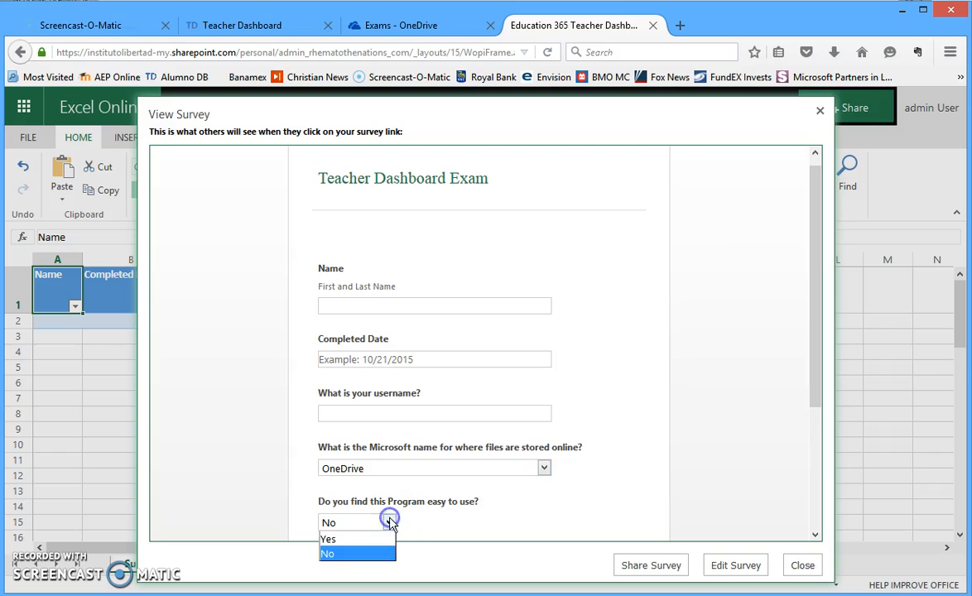
click(354, 535)
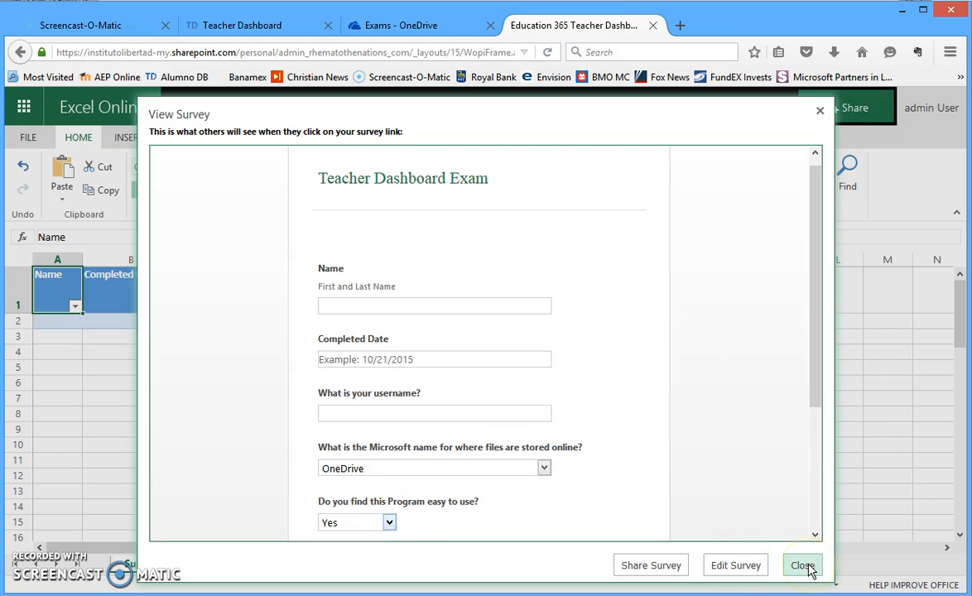
- Share the survey, copy its sharing link and close the sharing dialog
click(648, 568)
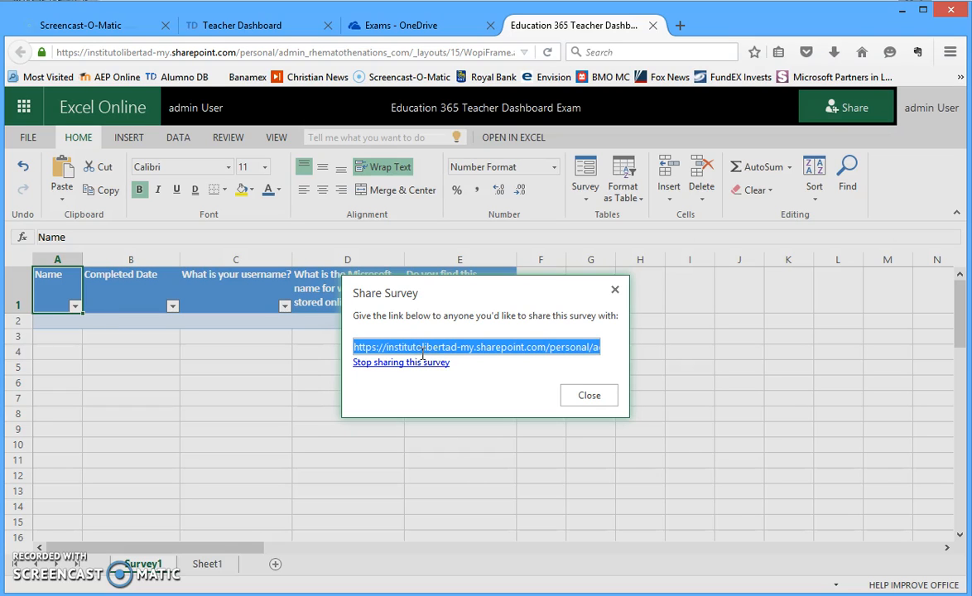
right_click(488, 348)
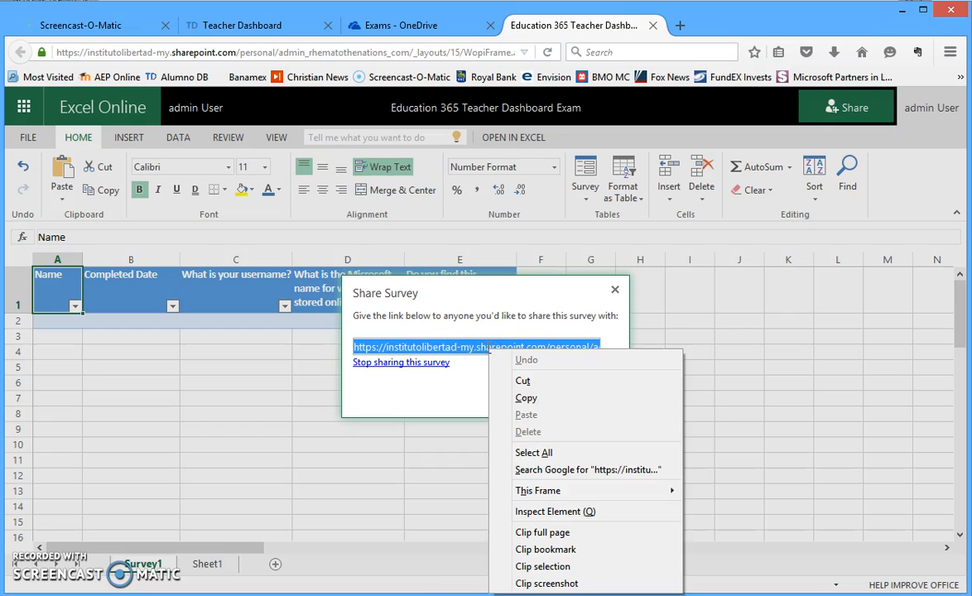
click(525, 398)
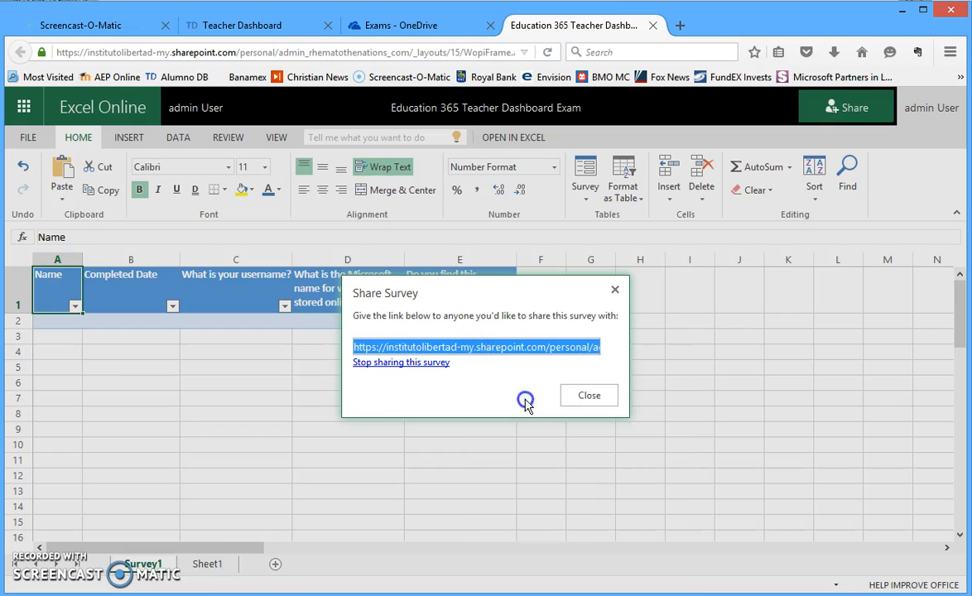
click(589, 397)
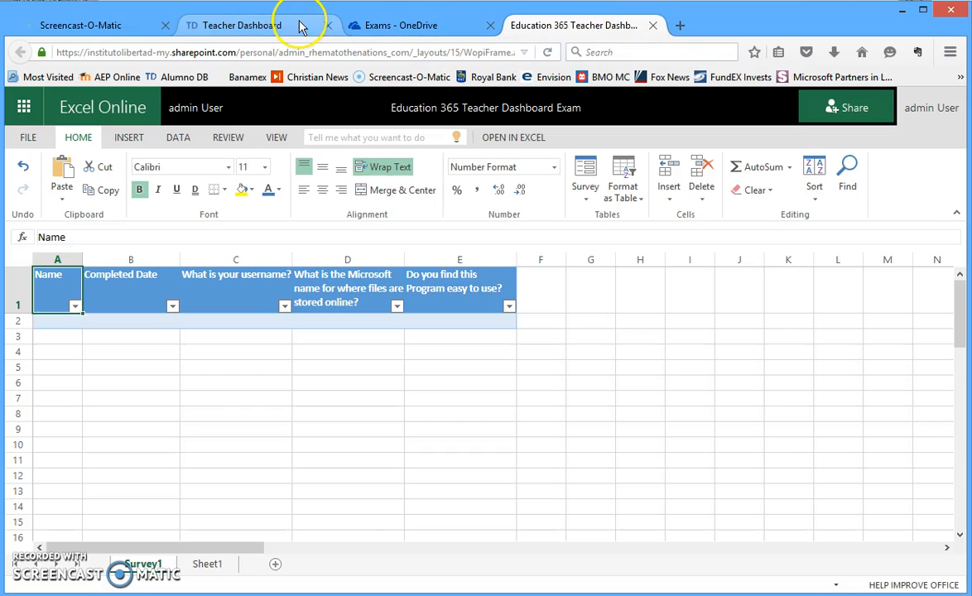
- Switch to Teacher Dashboard and start a new assignment in the Tareas section
click(267, 26)
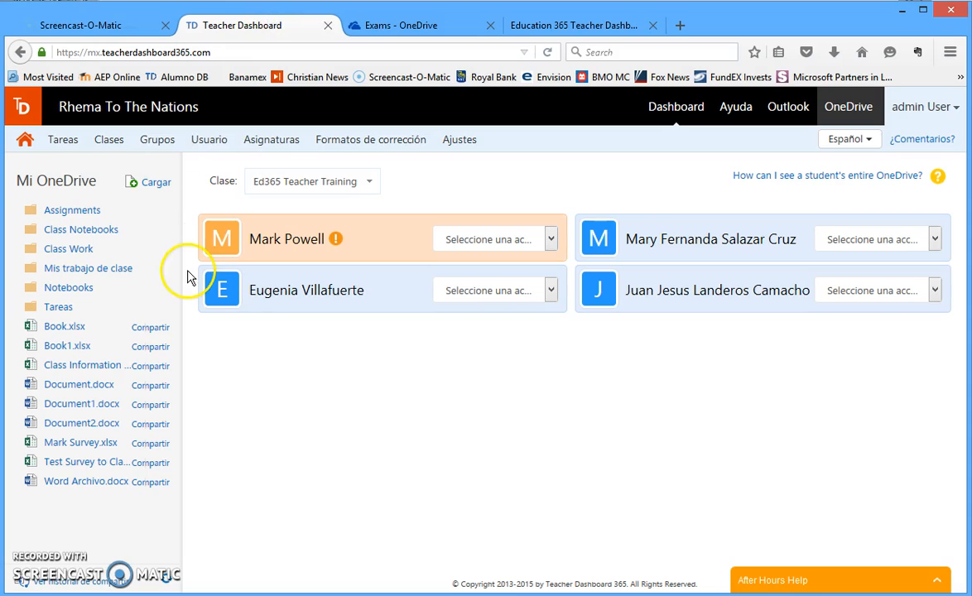
click(59, 143)
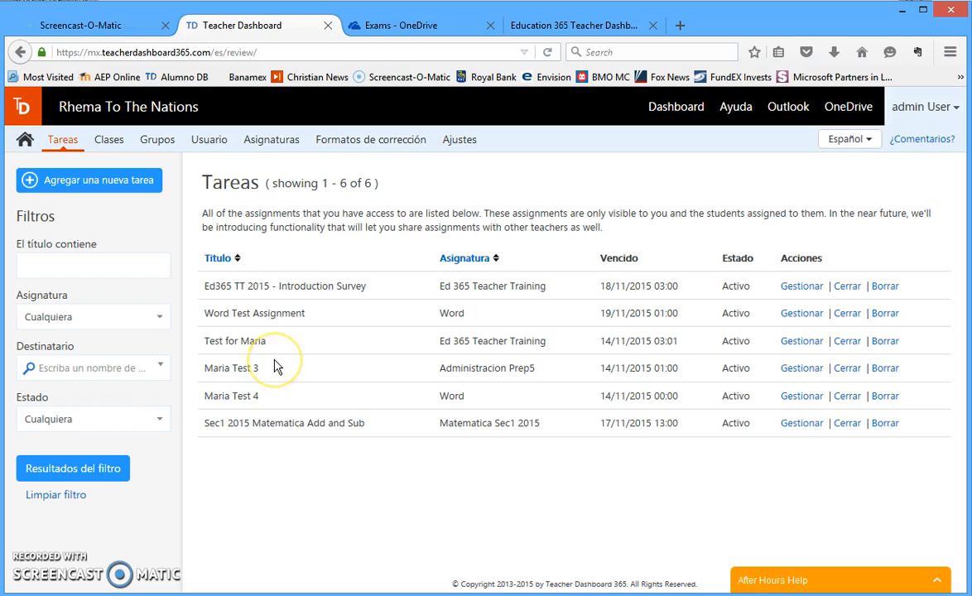
click(90, 189)
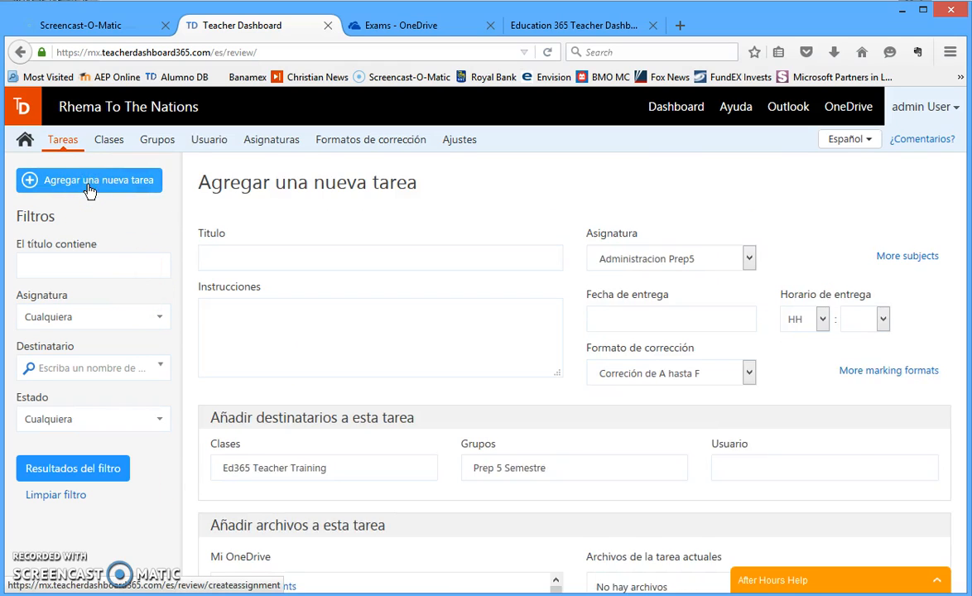
- Title the assignment "Ed 365 2015 OneDrive Assignment" and choose Ed 365 Teacher Training as its subject
click(297, 263)
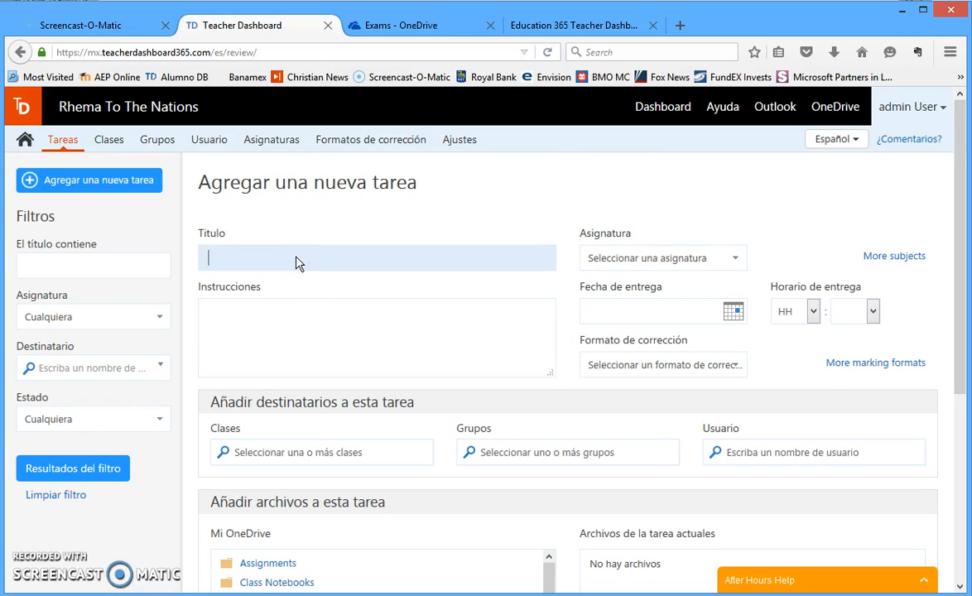
text(Ed 365)
click(296, 263)
text(201)
text(5 Sur)
text(On)
text(eDrive Assignemn)
key(BackSpace)
key(BackSpace)
text(ment)
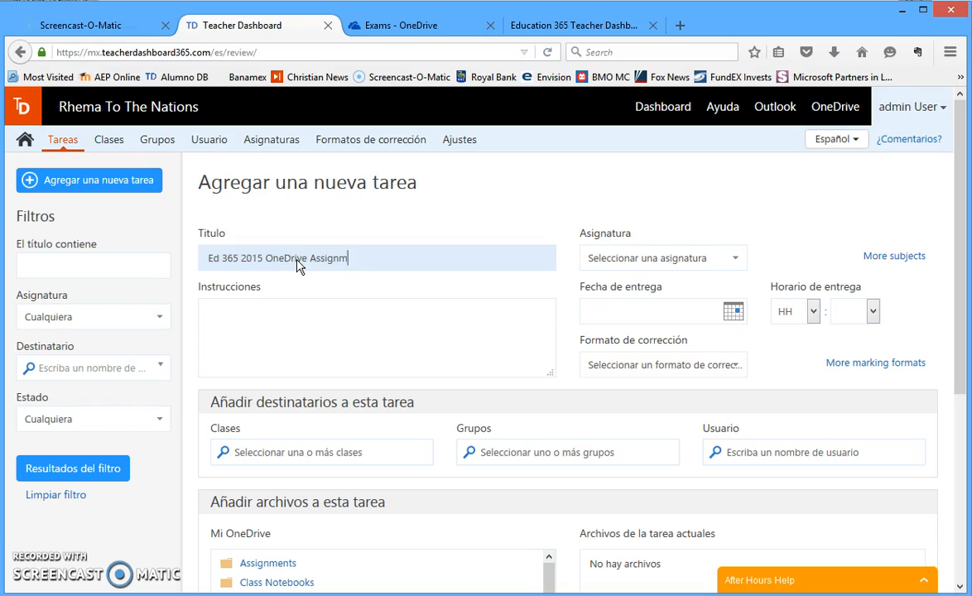
click(645, 262)
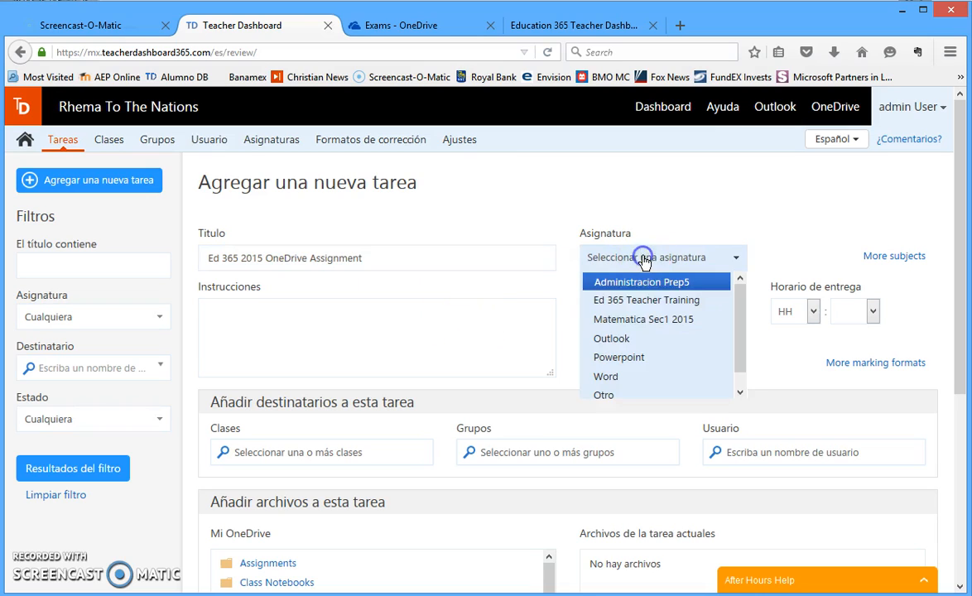
click(623, 303)
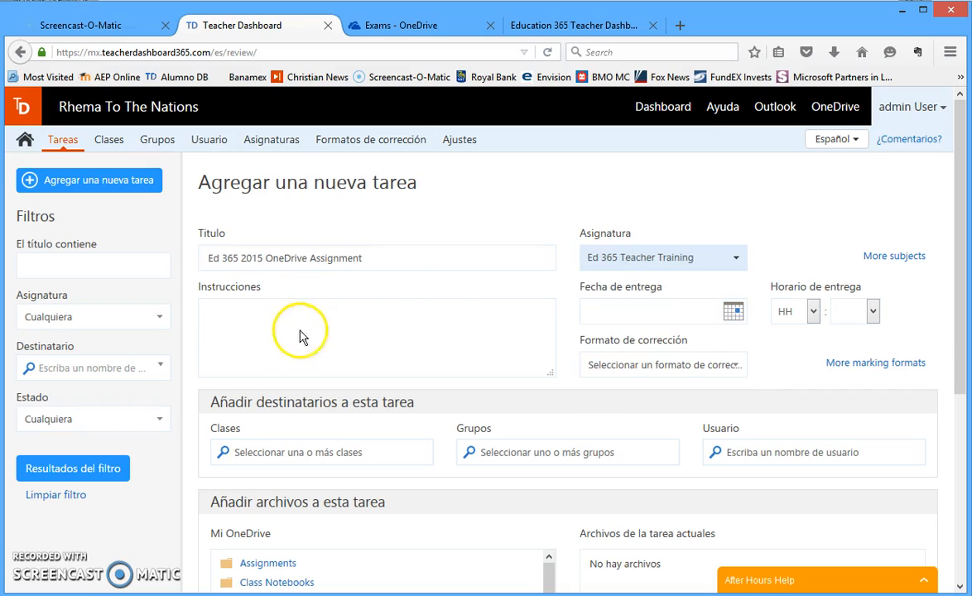
- Enter the instructions "Click on this Link to run your survey" and paste the copied survey link below them
click(229, 321)
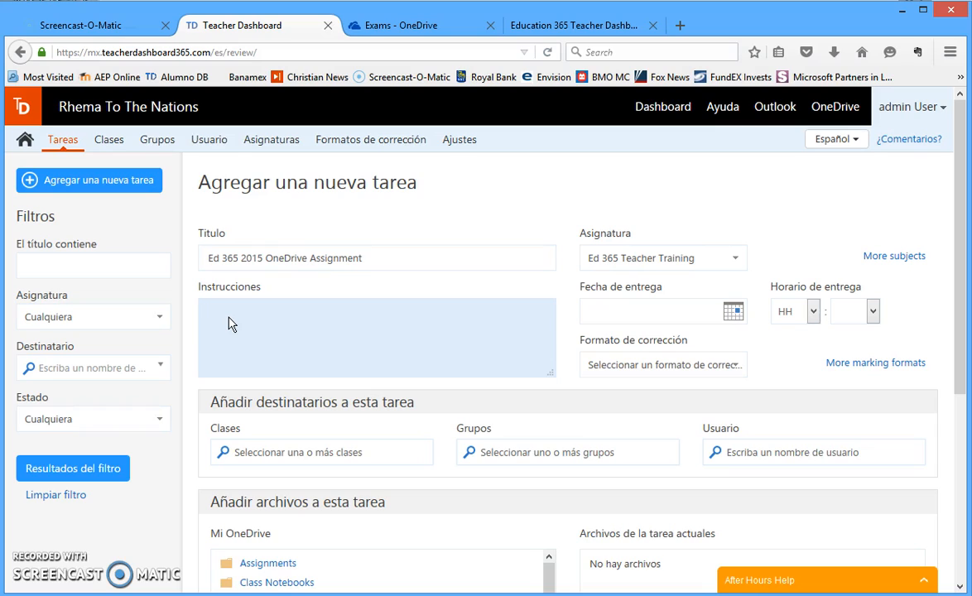
click(232, 325)
text(Click on this Link to run your survey)
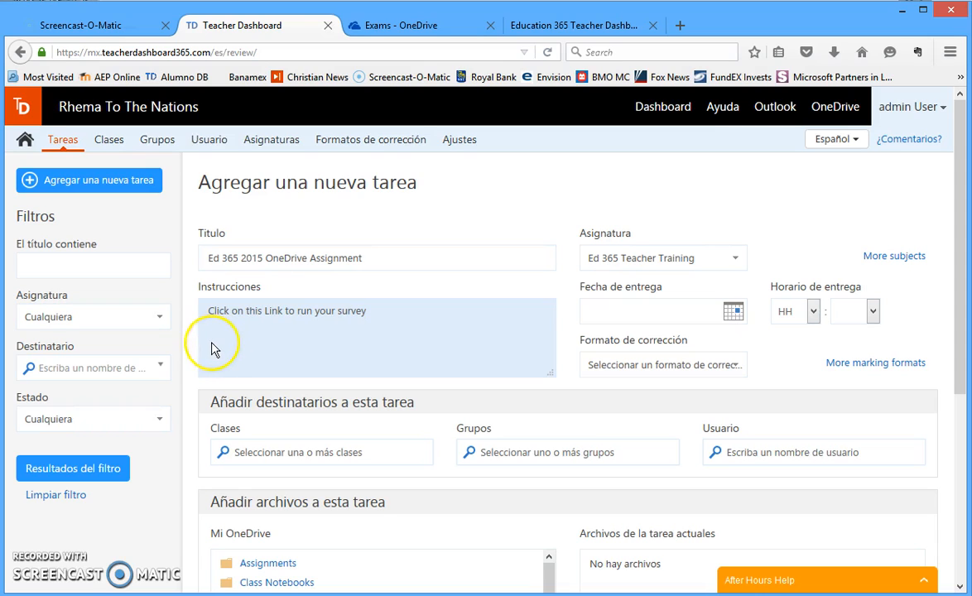
right_click(207, 340)
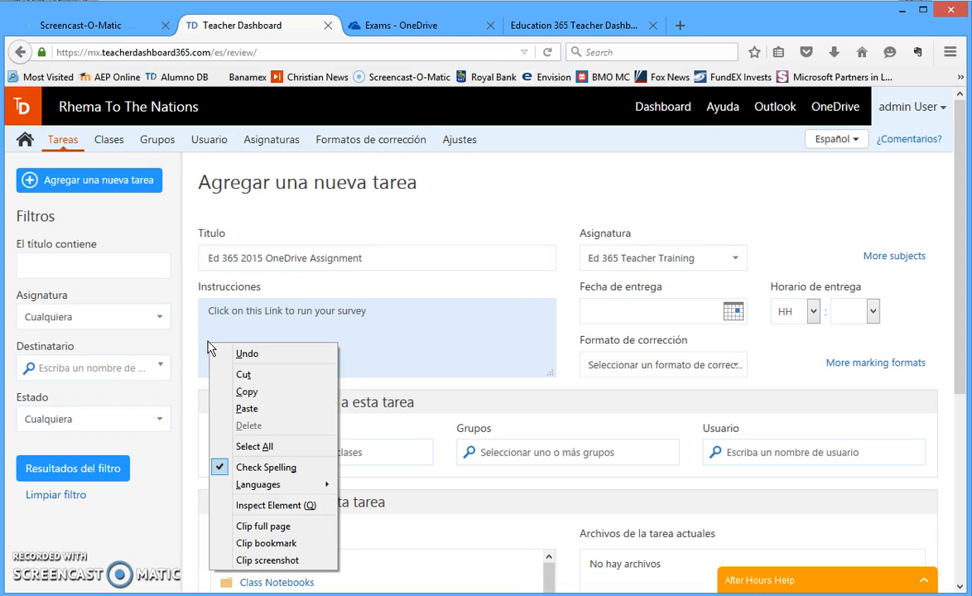
click(248, 409)
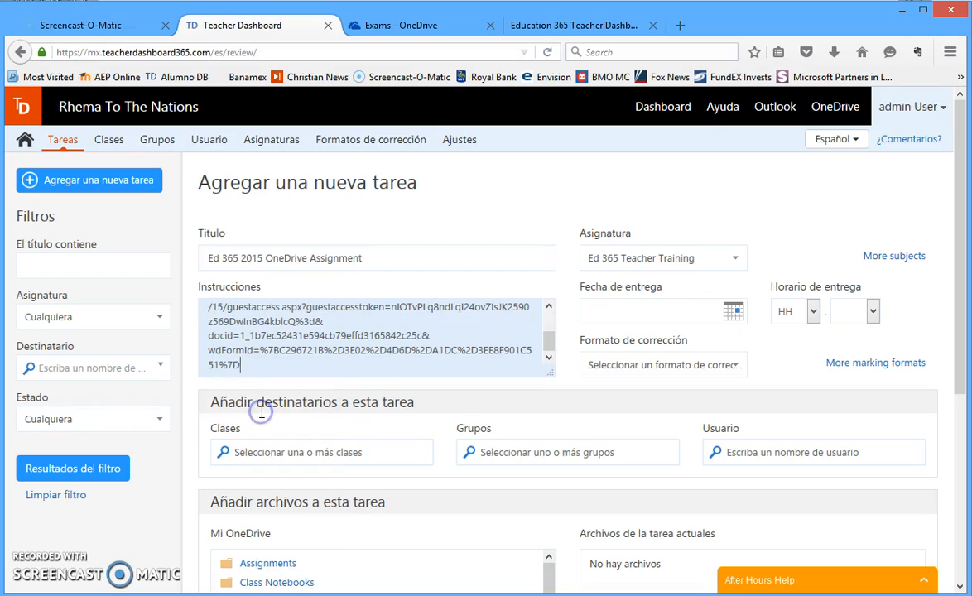
- Extend the first line of the instructions with the sentence "Cut and paste this into your web browser."
drag(551, 344, 549, 311)
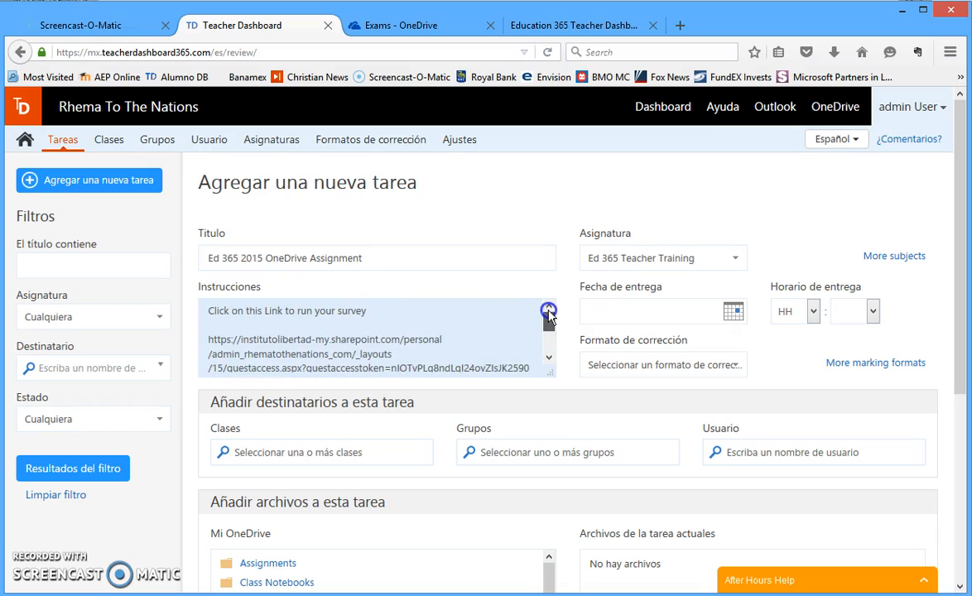
click(372, 314)
text(Cut and paste this into your web)
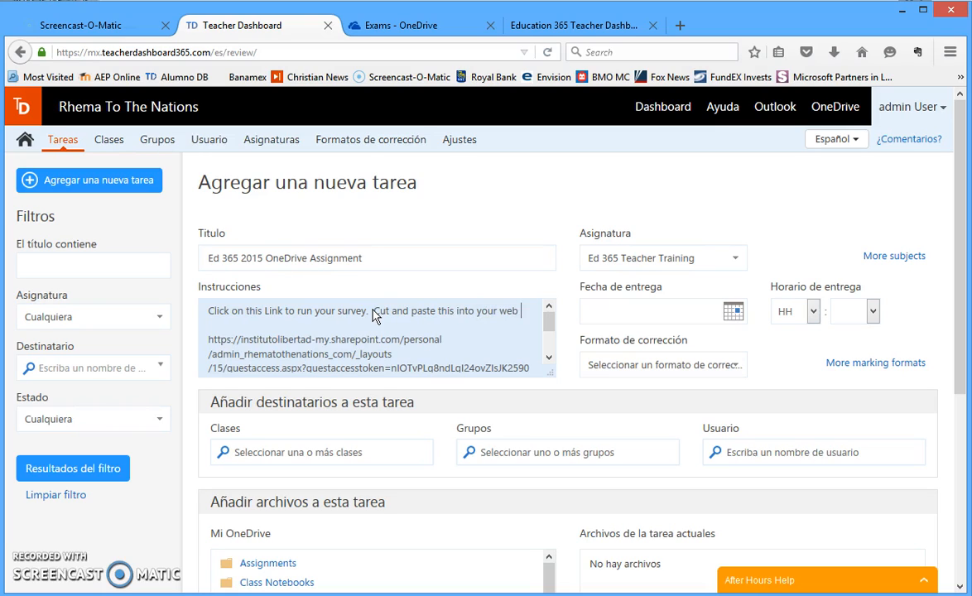
text( browser.)
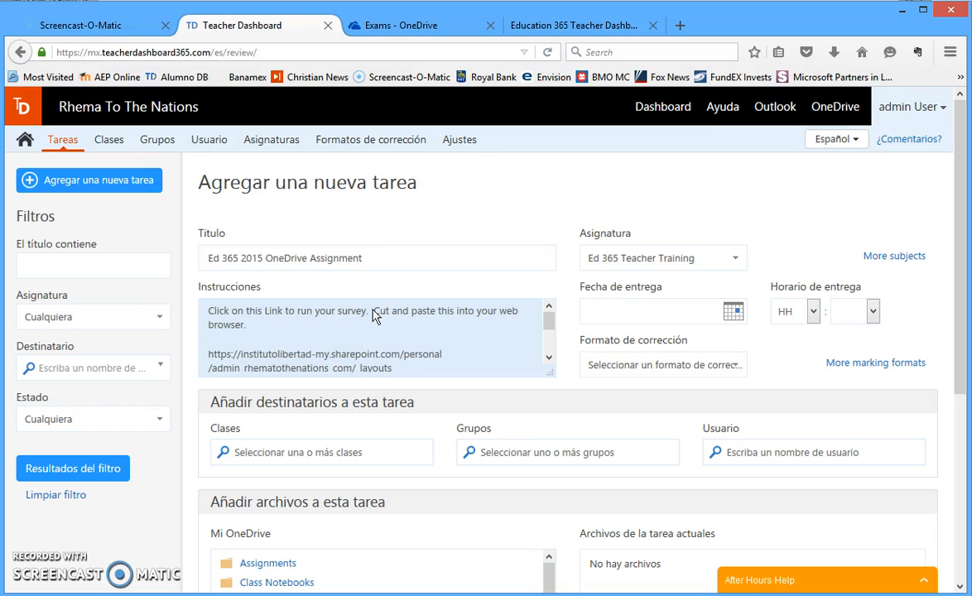
- Set the assignment's due date to 18-11-2015 and its due time to 03:00
click(733, 313)
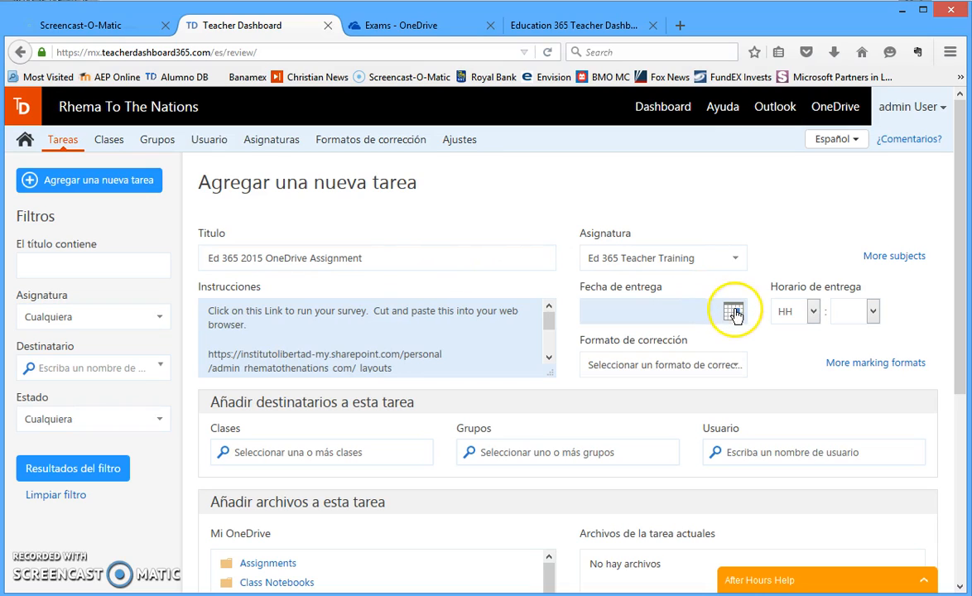
click(734, 312)
click(650, 436)
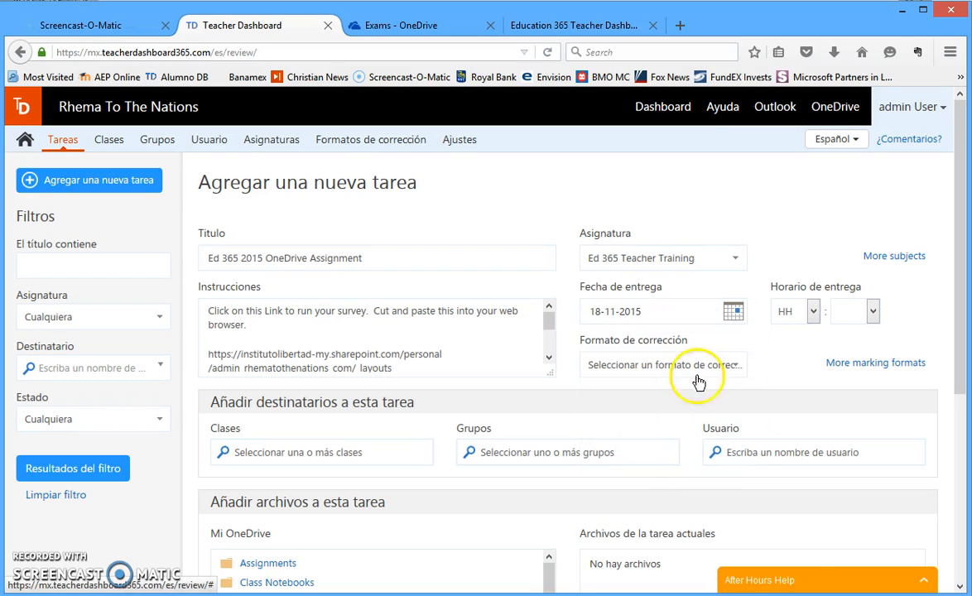
click(813, 311)
click(789, 428)
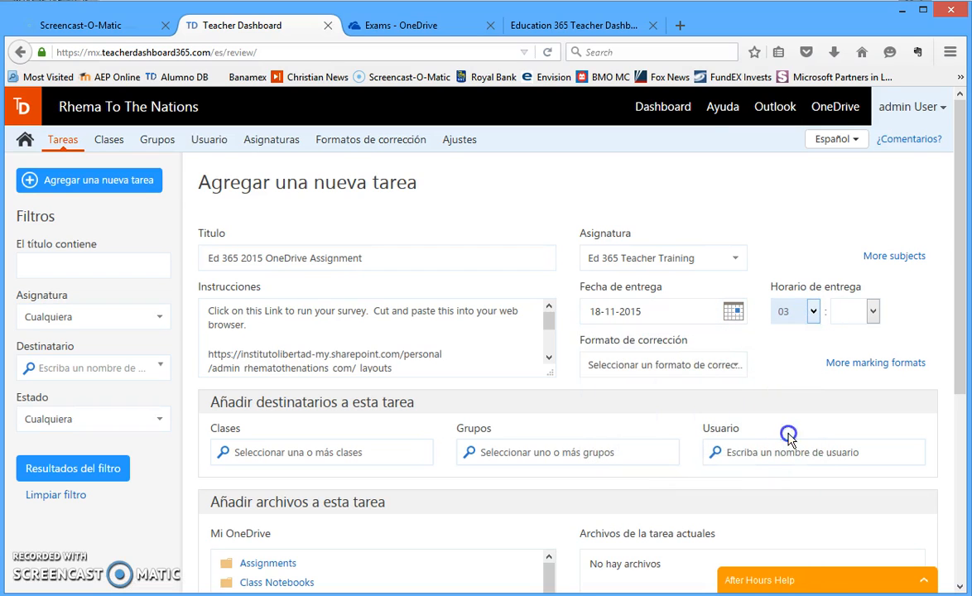
click(872, 311)
click(851, 348)
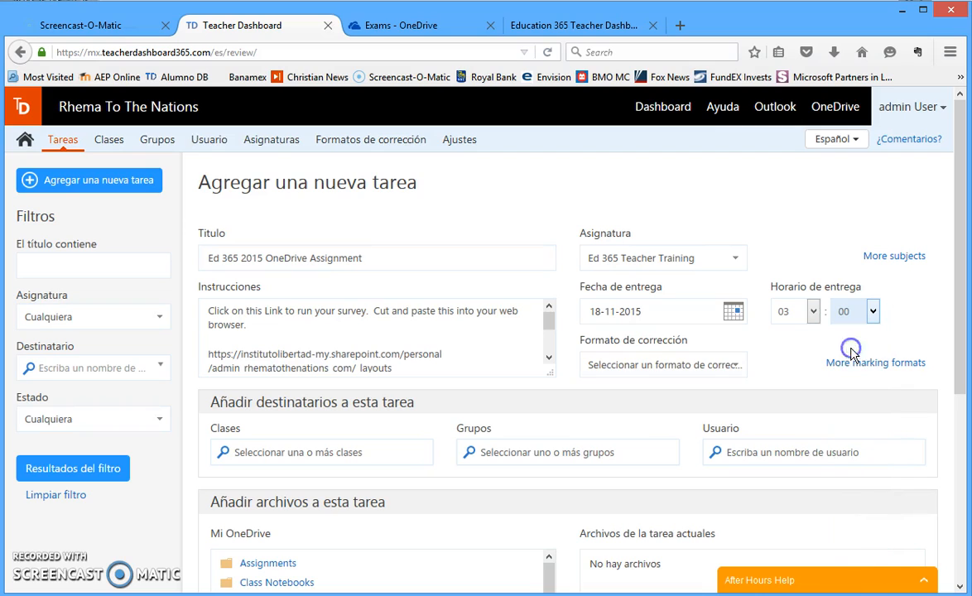
- Choose the marking format "Porcentaje 0% hasta 100%" and add the Ed365 Teacher Training class as recipient
click(680, 373)
click(675, 407)
click(325, 454)
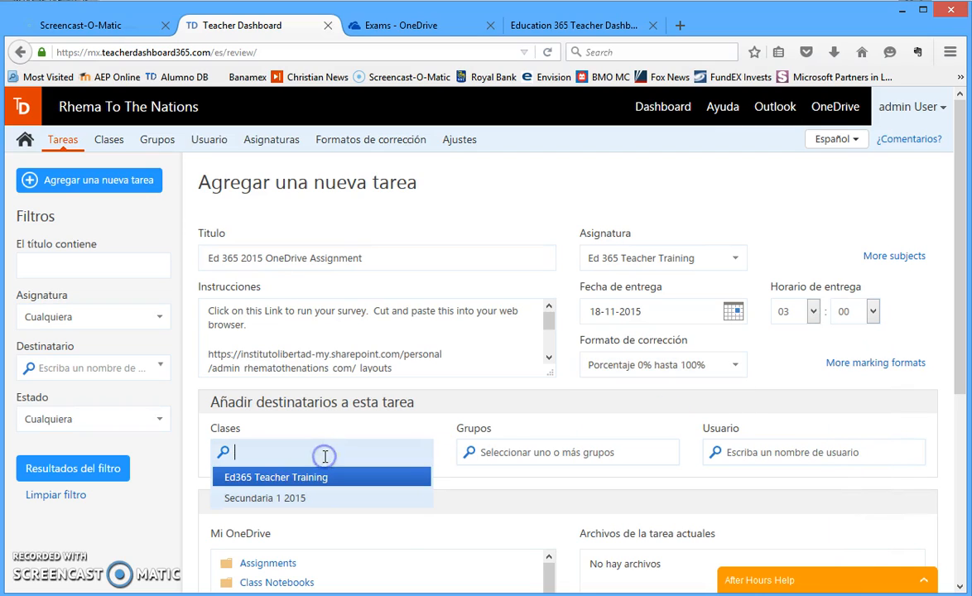
click(251, 482)
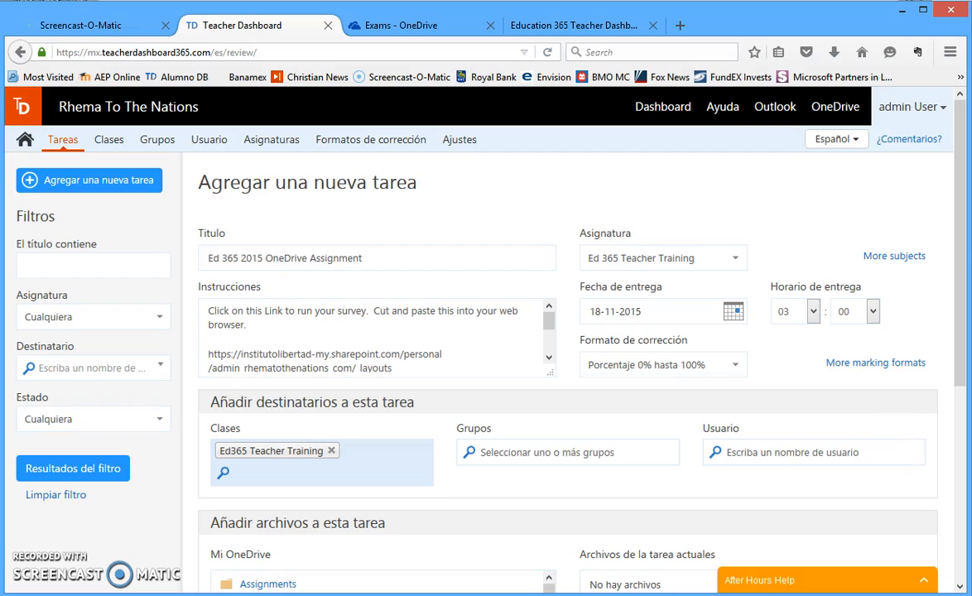
- Save the assignment without attached files and send it to the class
drag(951, 231, 952, 419)
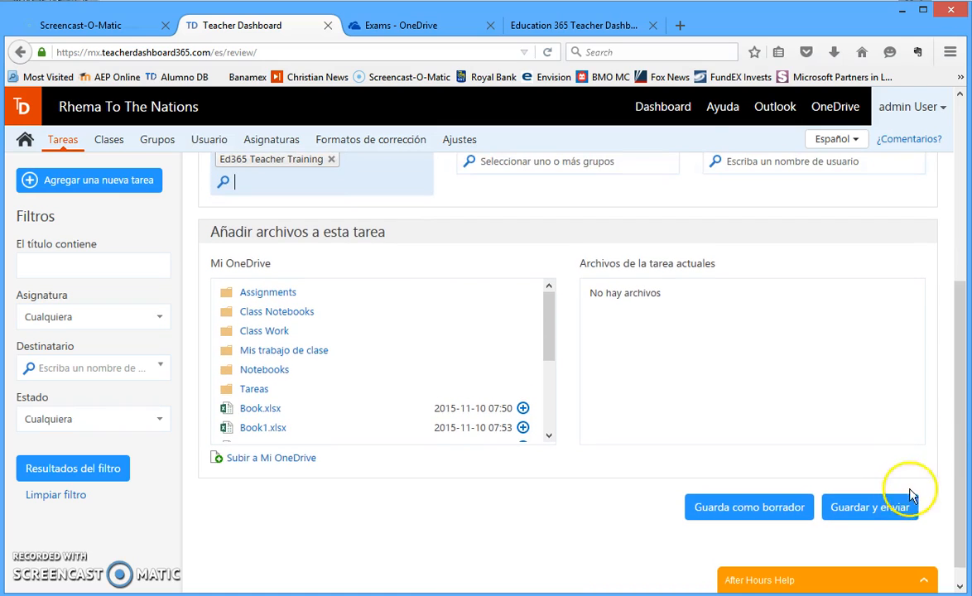
click(870, 510)
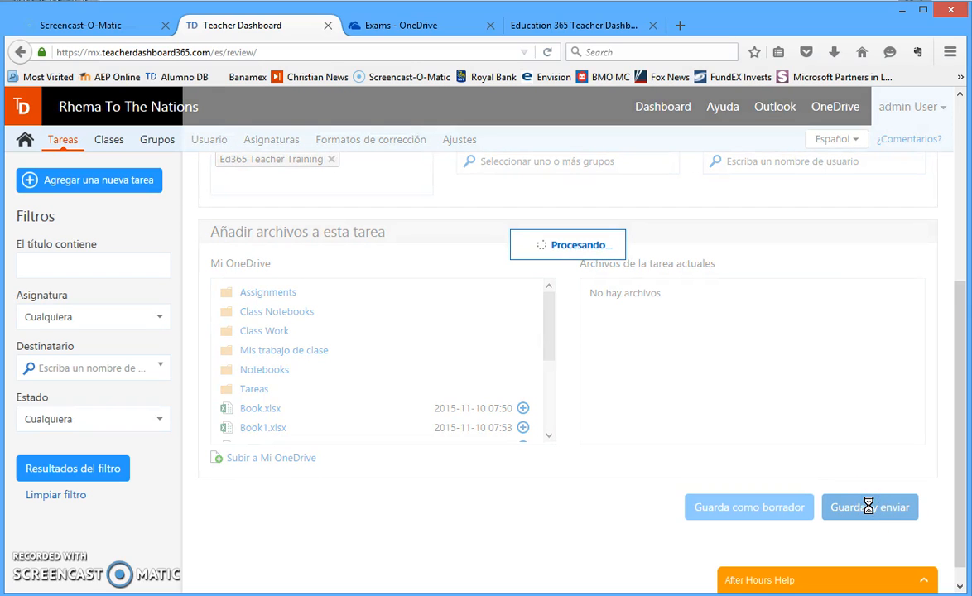
click(596, 337)
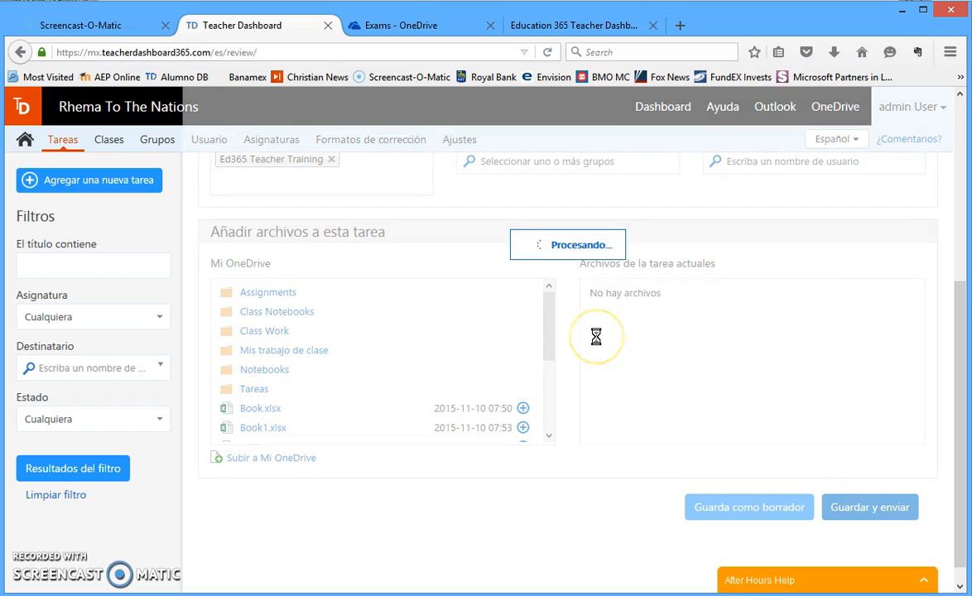